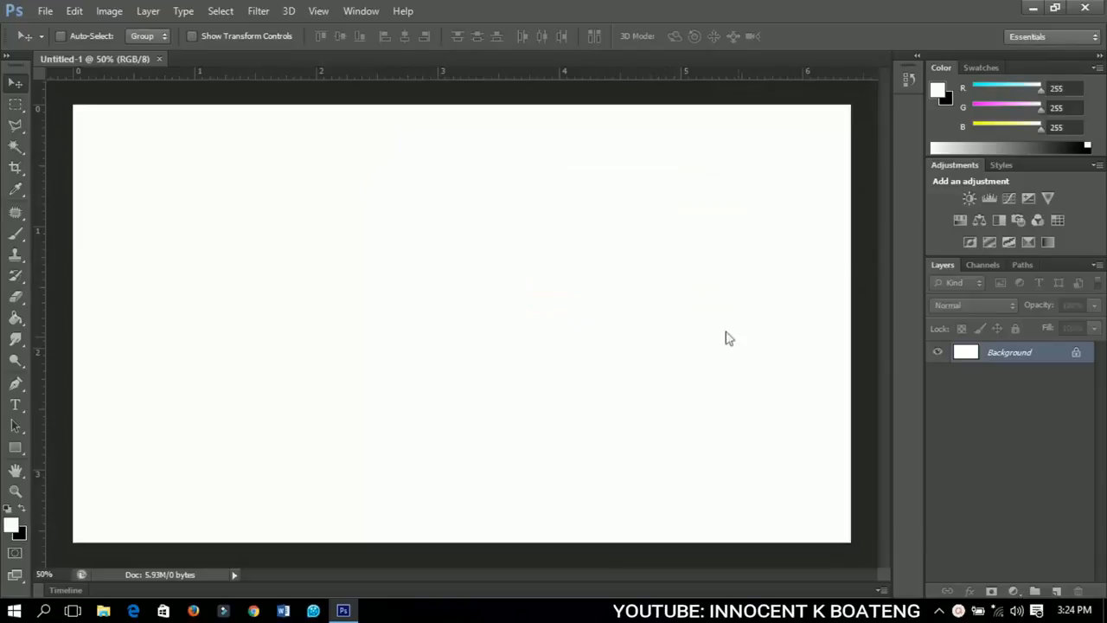
Add a Gradient Fill layer above the background using the dark blue to black gradient preset.
{"action": "left_click", "coordinate": [1014, 591]}
{"action": "left_click", "coordinate": [903, 263]}
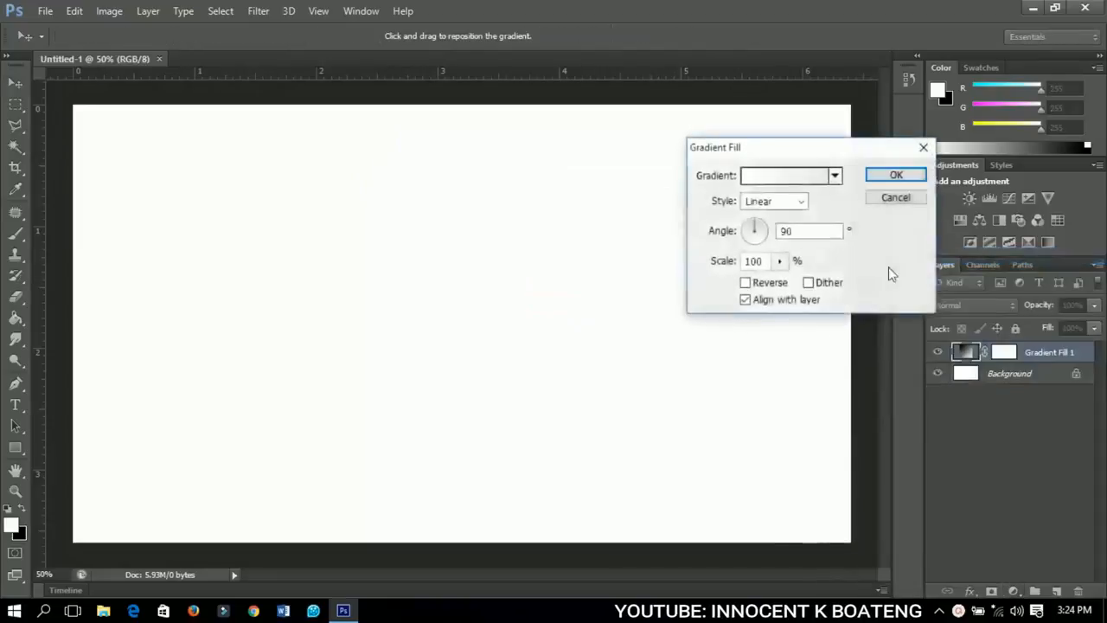
{"action": "left_click", "coordinate": [791, 178]}
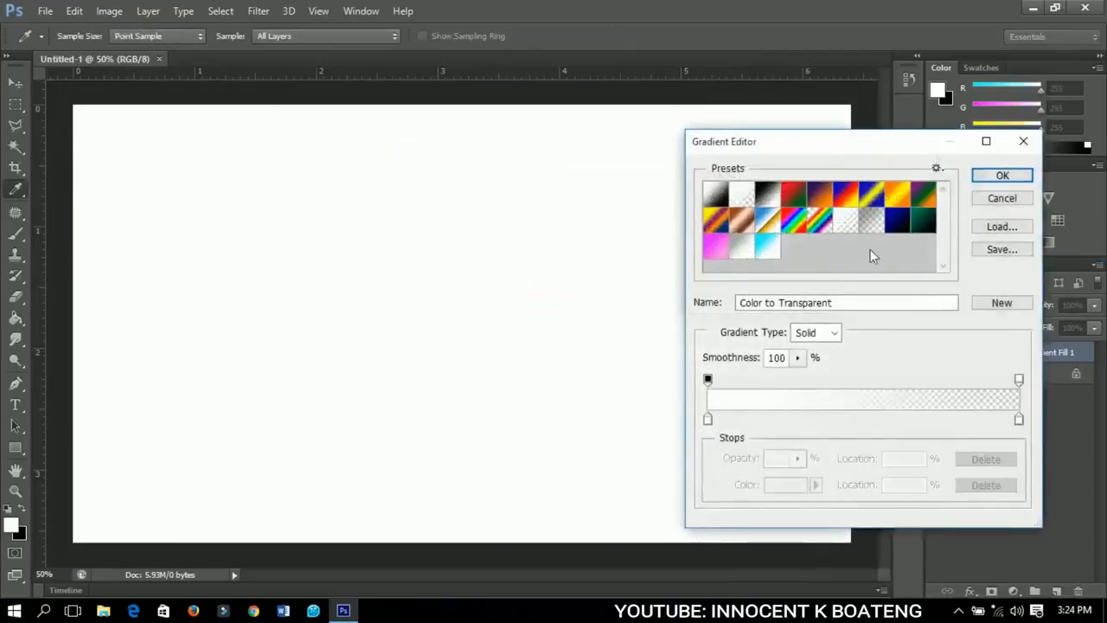
{"action": "left_click", "coordinate": [897, 227]}
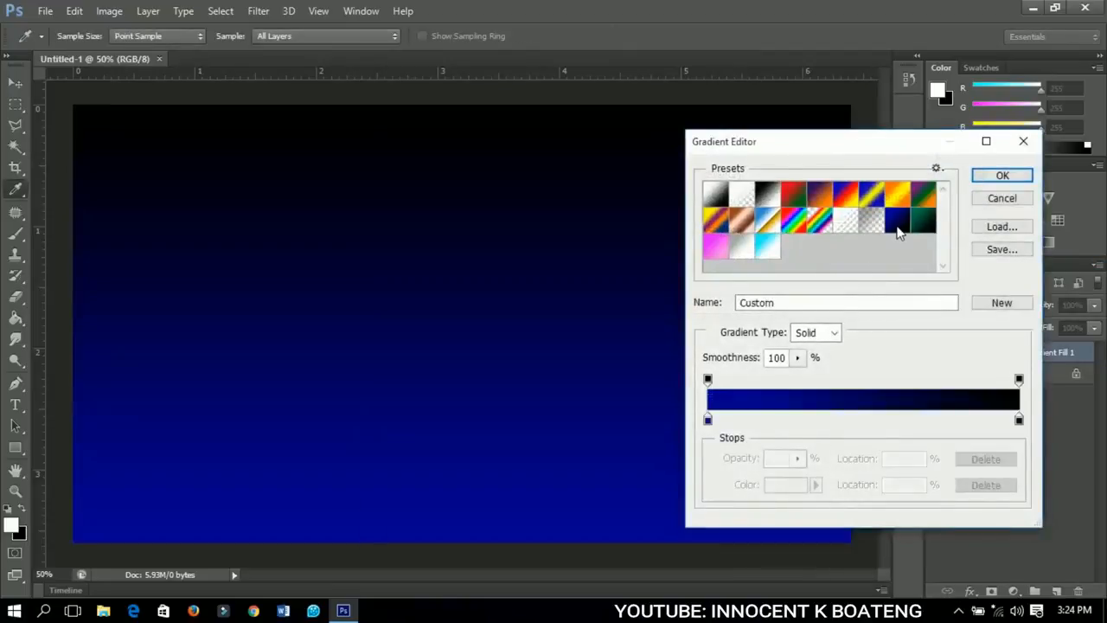
Accept the gradient with 000093 as the starting stop colour and 000000 as the ending stop colour.
{"action": "left_click", "coordinate": [708, 420]}
{"action": "double_click", "coordinate": [708, 421]}
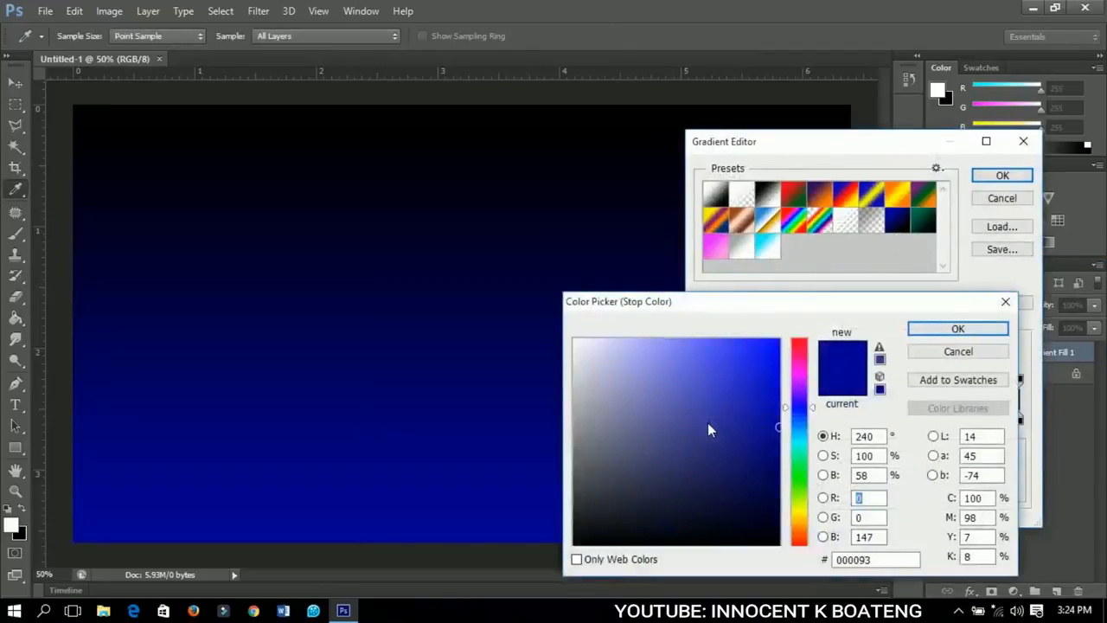
{"action": "left_click", "coordinate": [951, 332]}
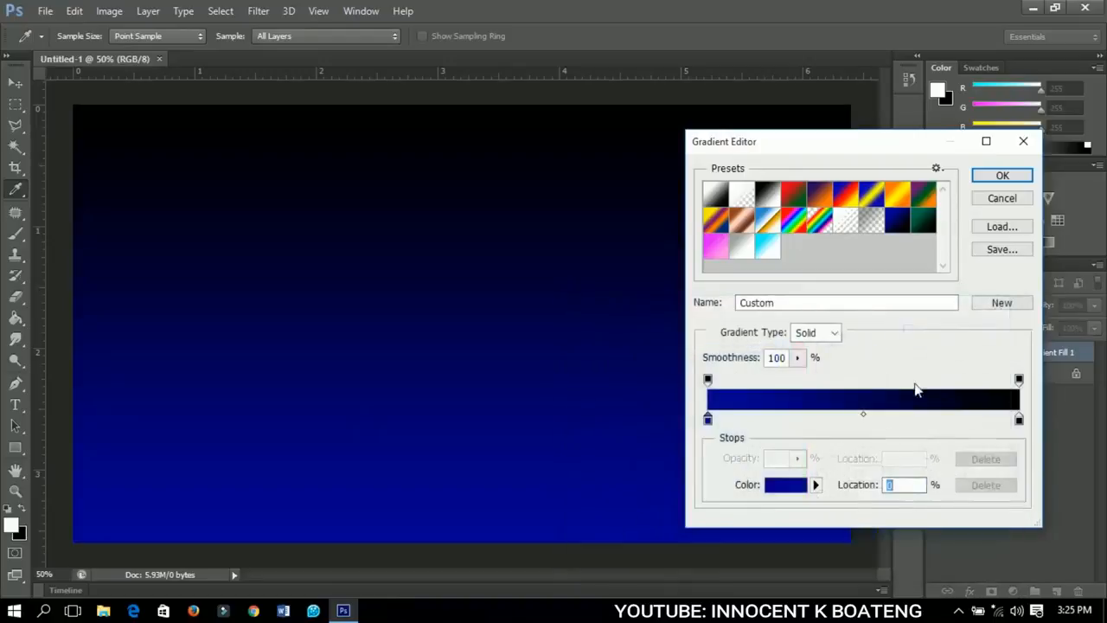
{"action": "double_click", "coordinate": [1019, 420]}
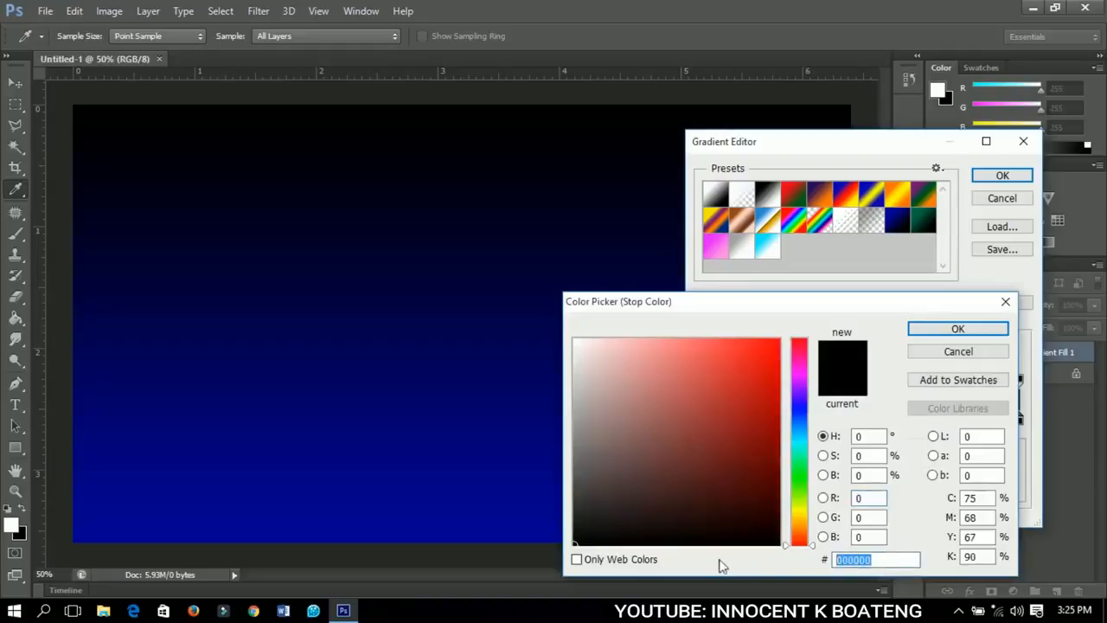
{"action": "left_click", "coordinate": [925, 332]}
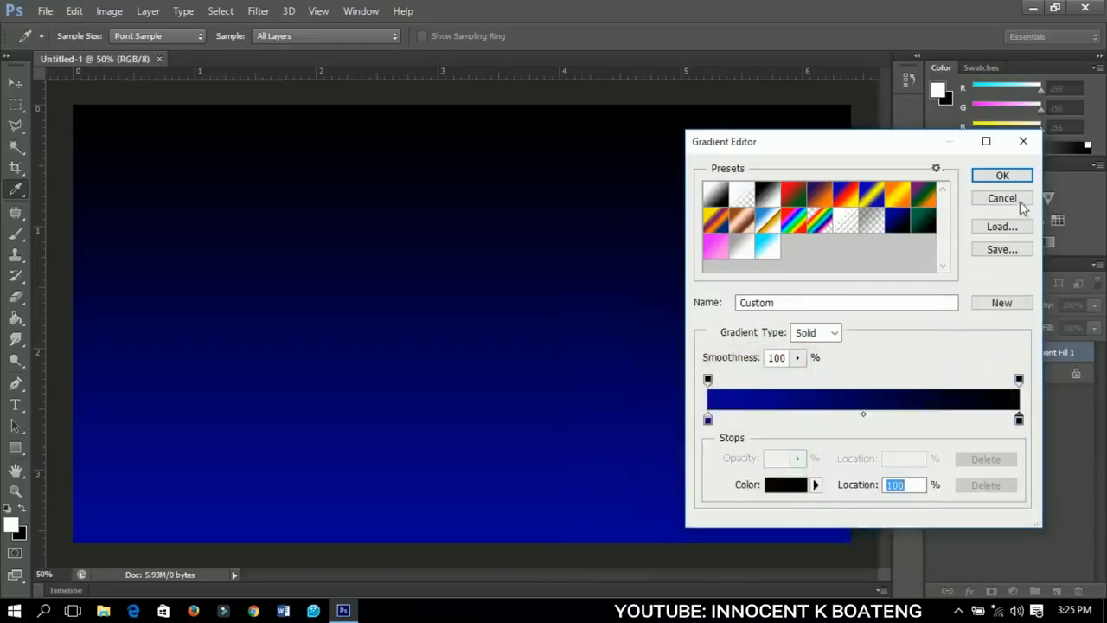
{"action": "left_click", "coordinate": [1002, 176]}
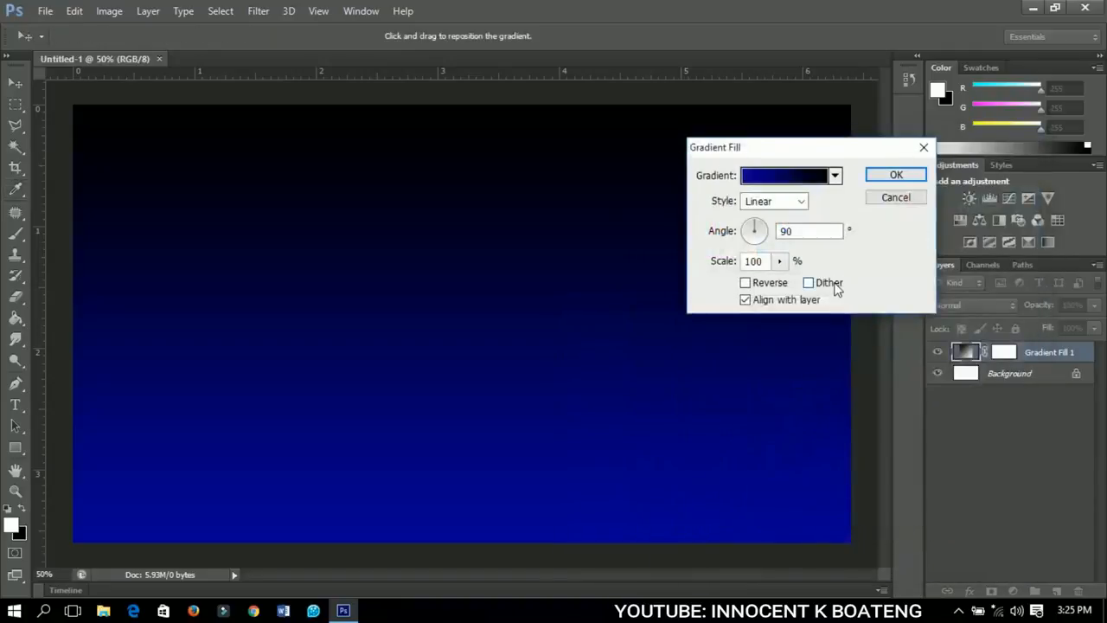
Set the gradient fill's style to Radial and its scale to 240%, and apply it.
{"action": "left_click_drag", "start_coordinate": [782, 157], "coordinate": [735, 167]}
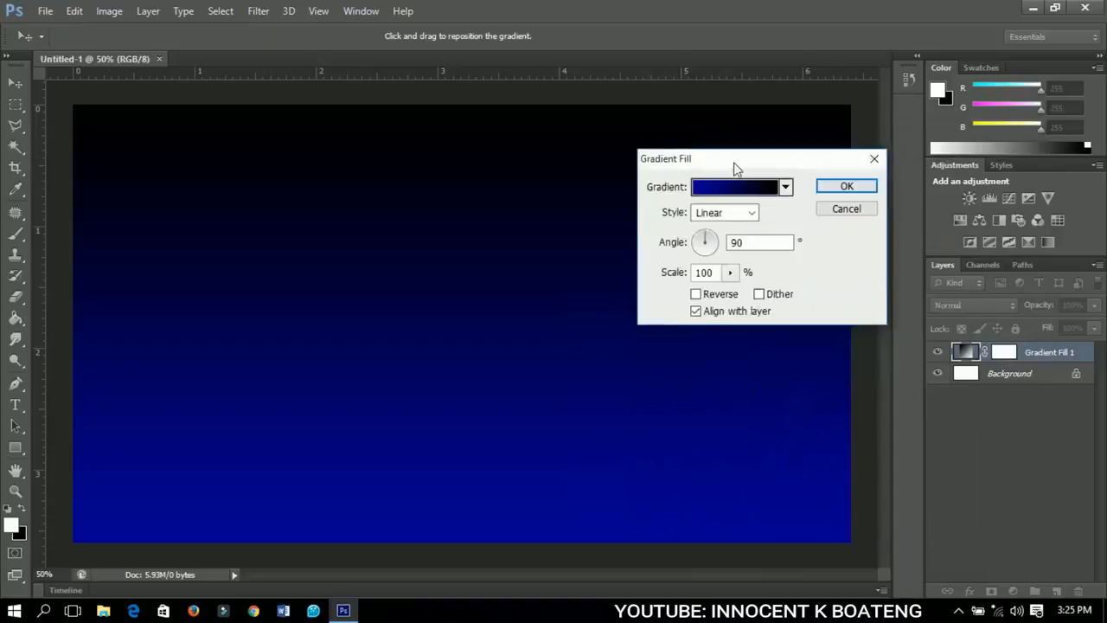
{"action": "left_click", "coordinate": [725, 214]}
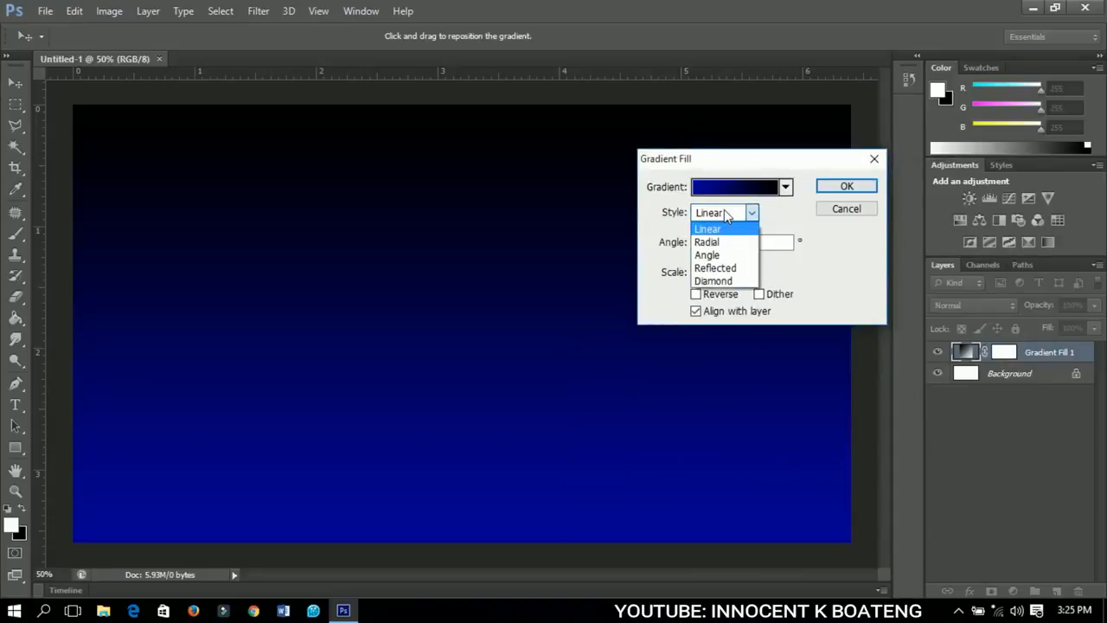
{"action": "left_click", "coordinate": [718, 241]}
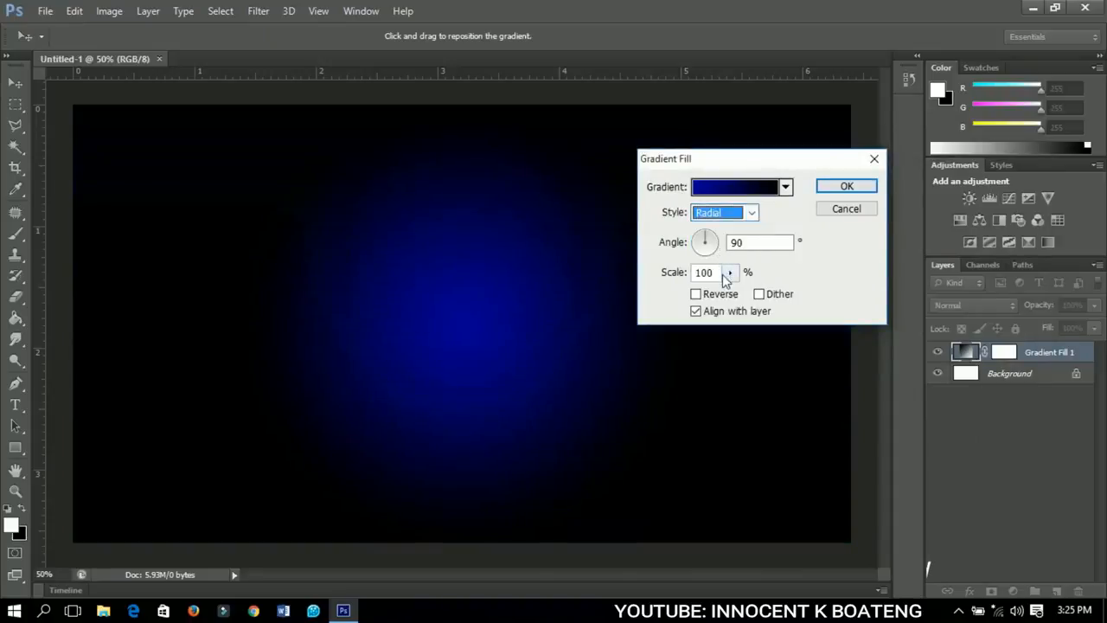
{"action": "double_click", "coordinate": [699, 273]}
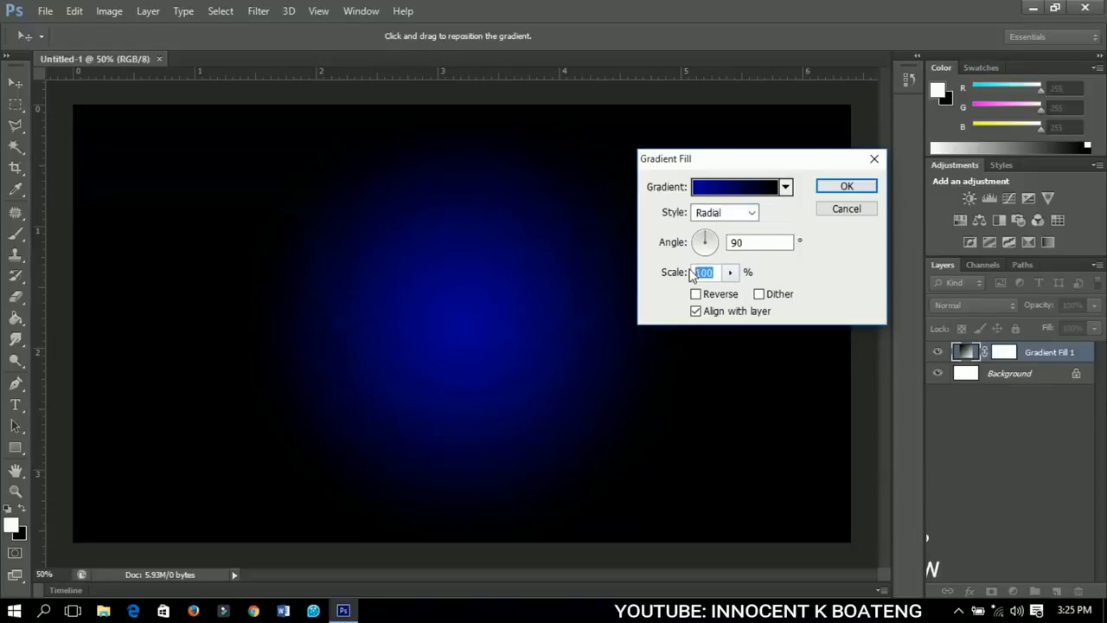
{"action": "type", "text": "240"}
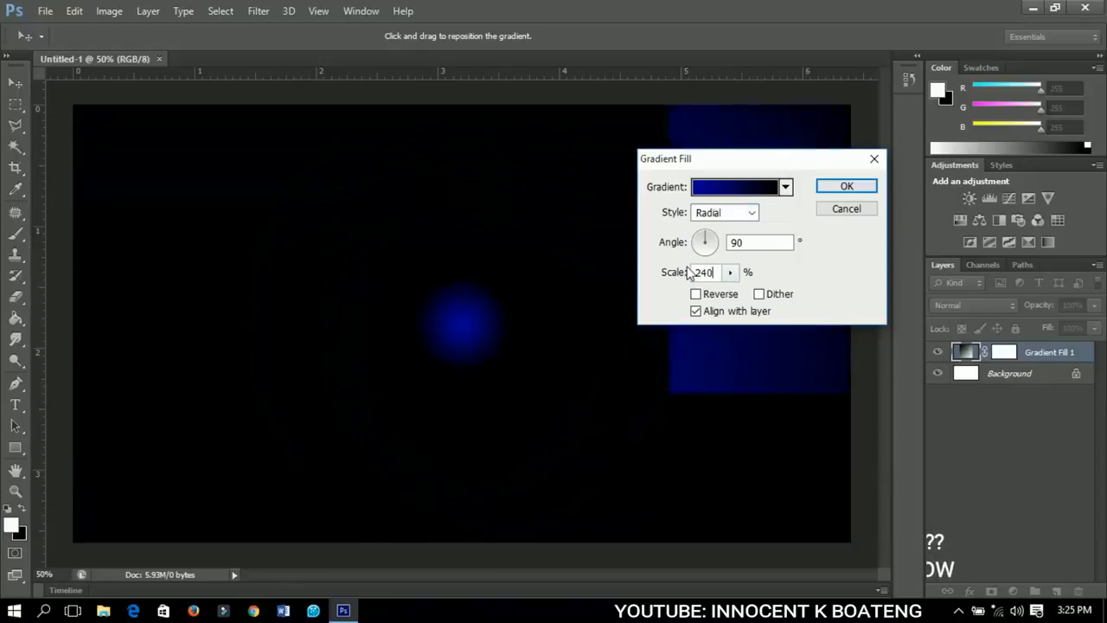
{"action": "left_click", "coordinate": [827, 188]}
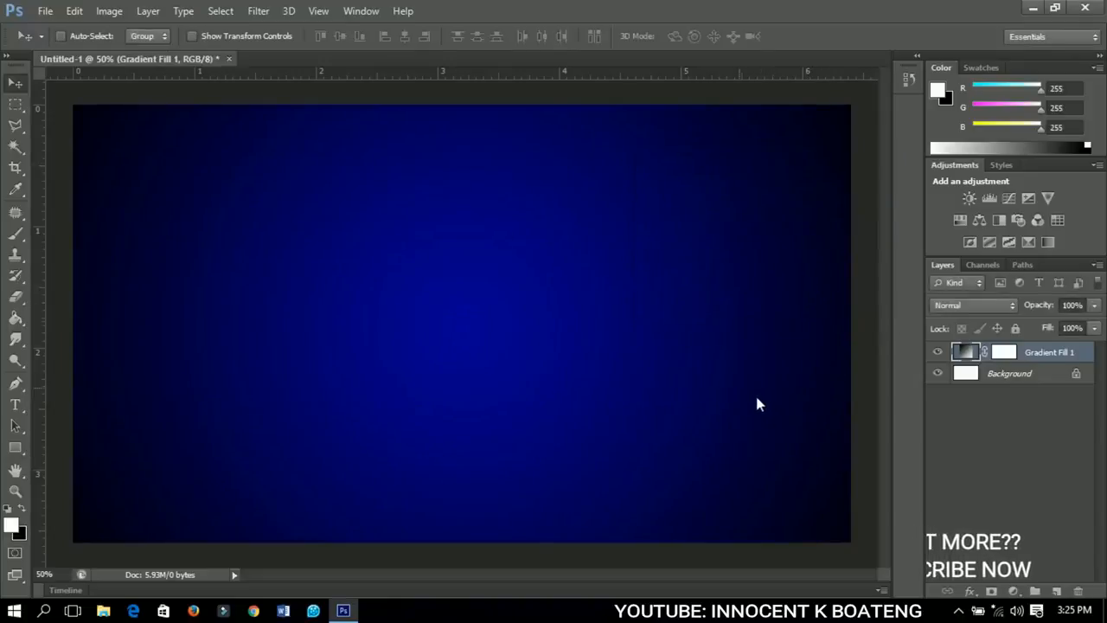
Place the galaxy_illusions_by_epicandamazin-d8bkf7k image from the Desktop and enlarge it to about 46% so it overlaps the canvas edges.
{"action": "left_click", "coordinate": [54, 13]}
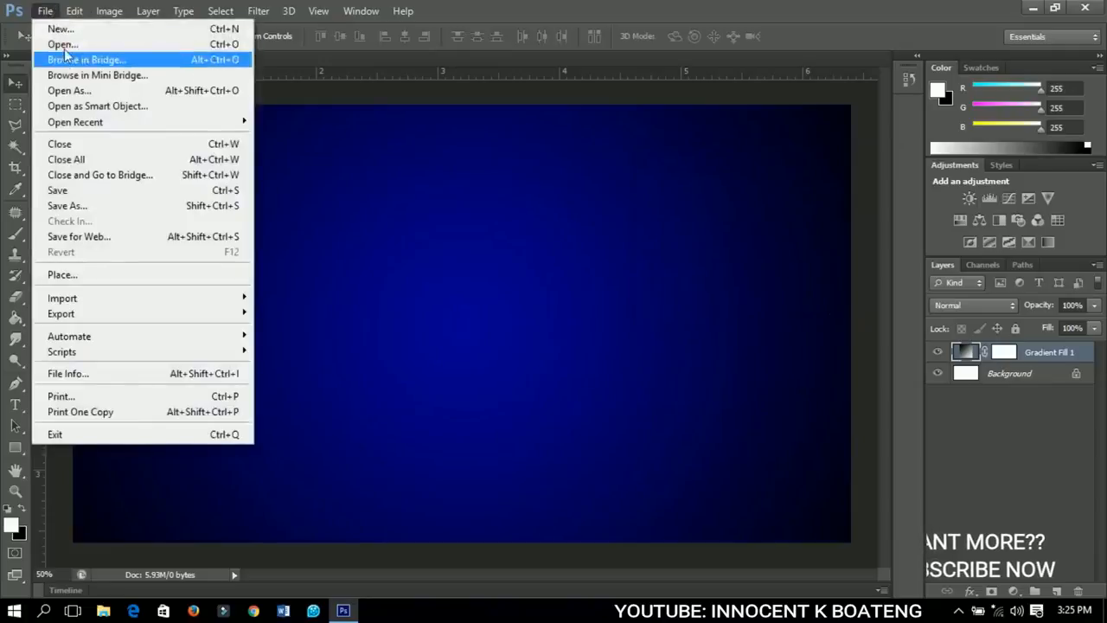
{"action": "left_click", "coordinate": [69, 274]}
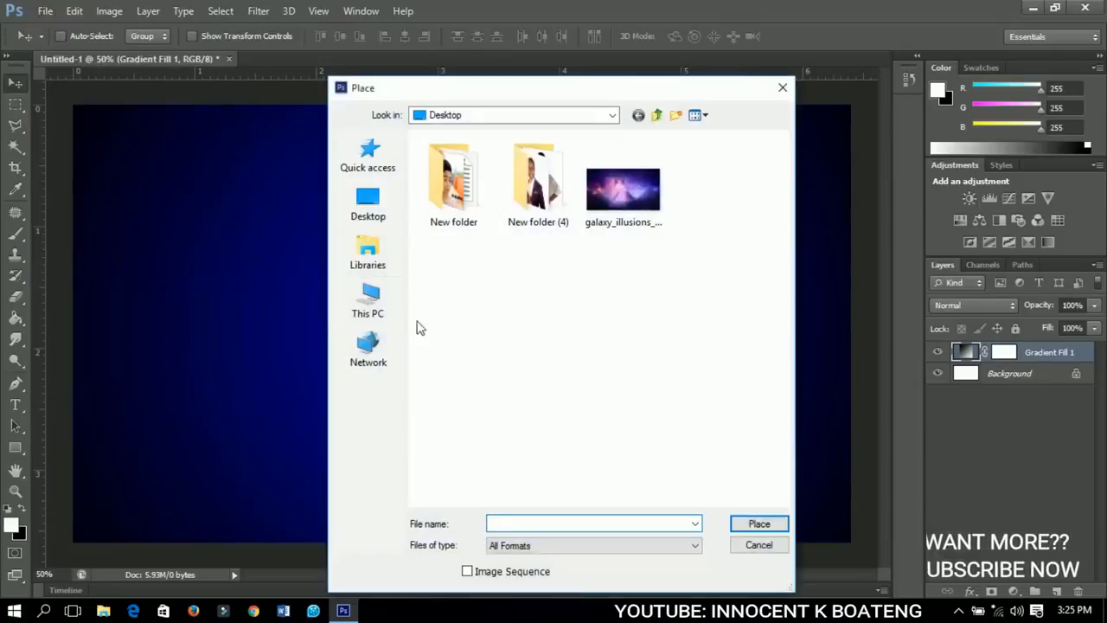
{"action": "left_click", "coordinate": [621, 211]}
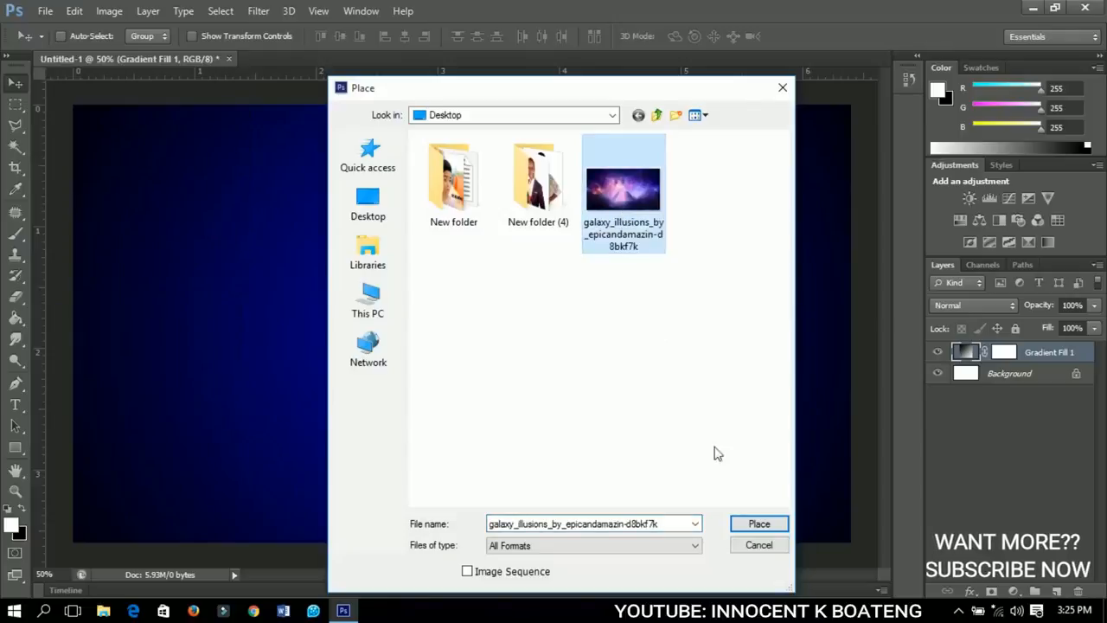
{"action": "left_click", "coordinate": [759, 524]}
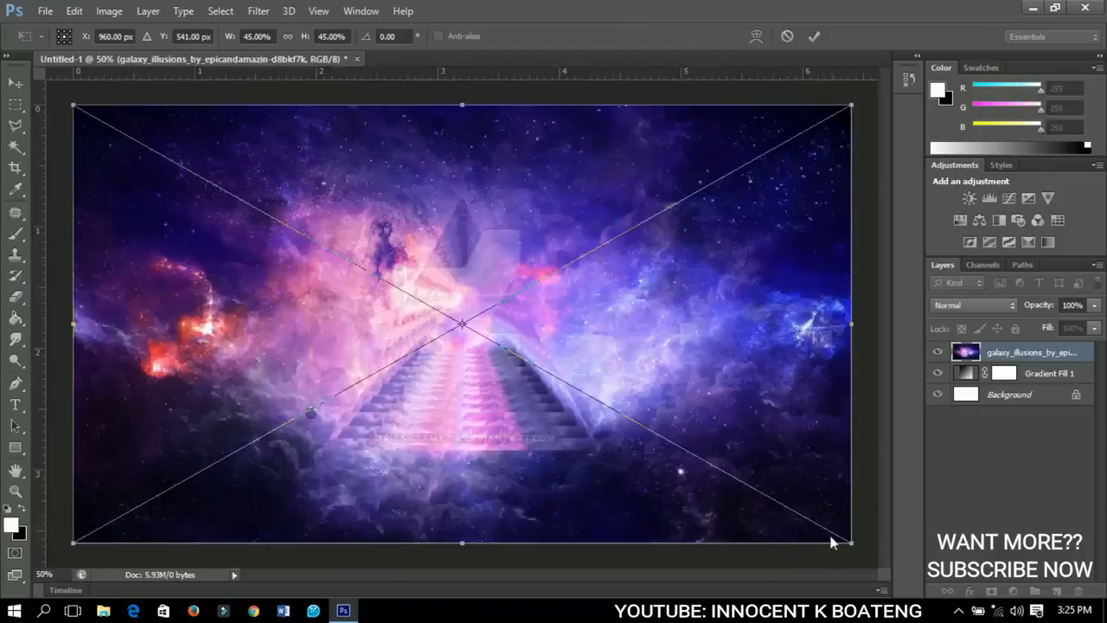
{"action": "left_click_drag", "start_coordinate": [845, 544], "coordinate": [860, 549]}
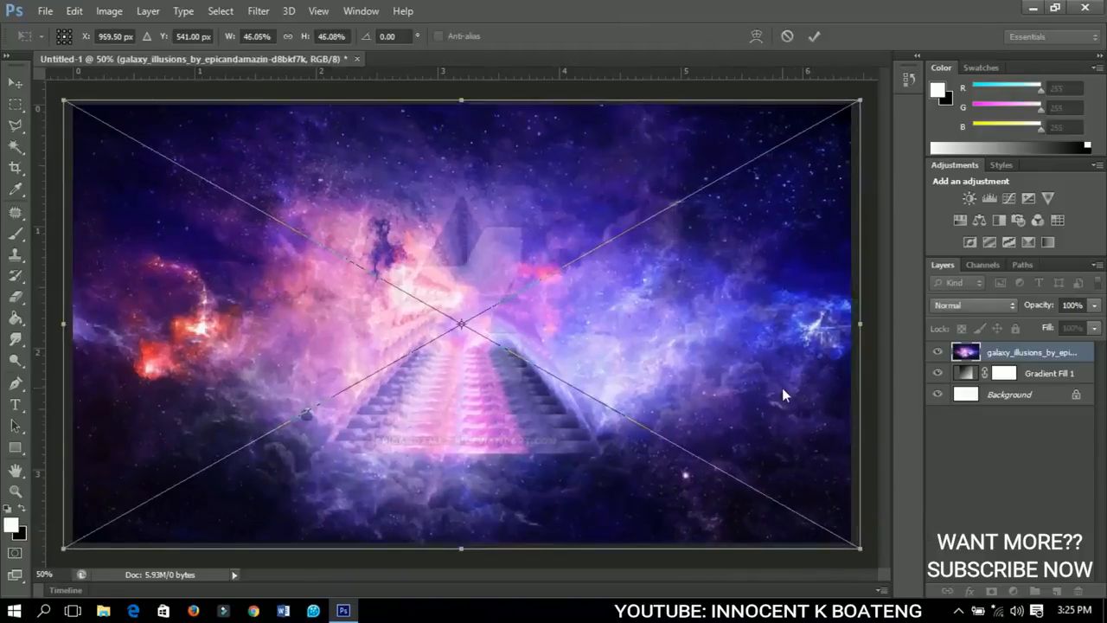
{"action": "left_click", "coordinate": [814, 35]}
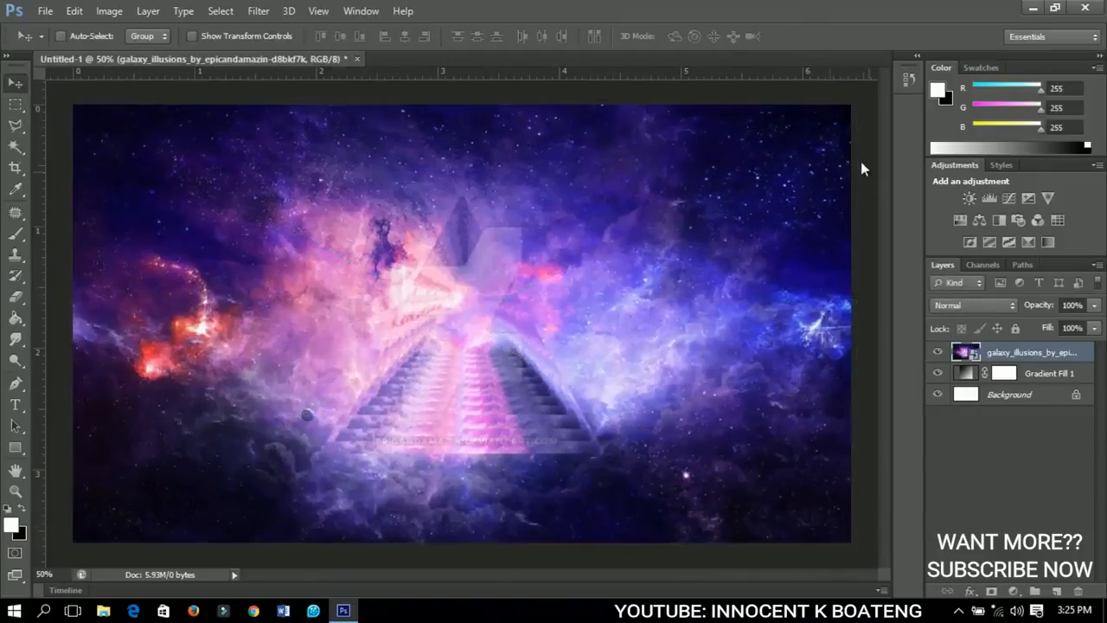
Rasterize the galaxy image layer and set its blend mode to Overlay.
{"action": "right_click", "coordinate": [994, 358]}
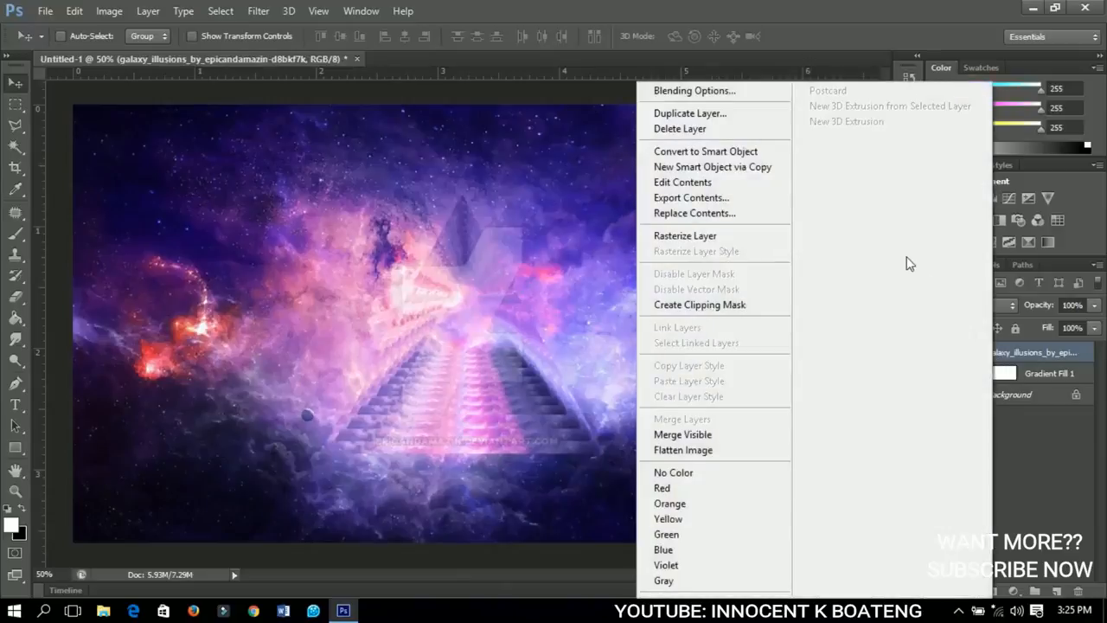
{"action": "left_click", "coordinate": [730, 244]}
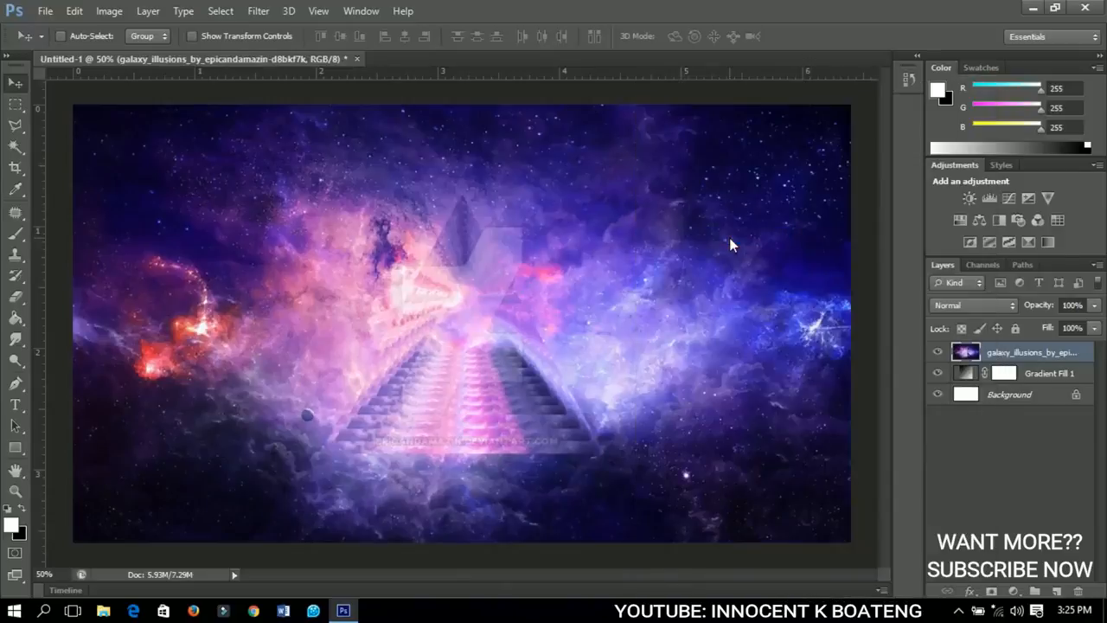
{"action": "left_click", "coordinate": [986, 309]}
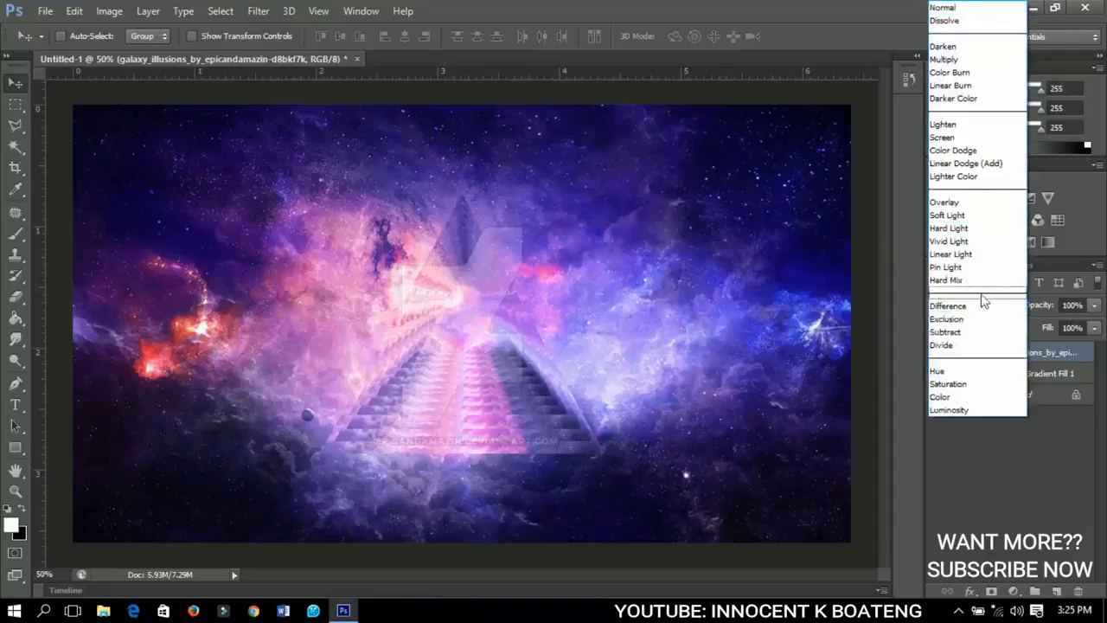
{"action": "left_click", "coordinate": [955, 202]}
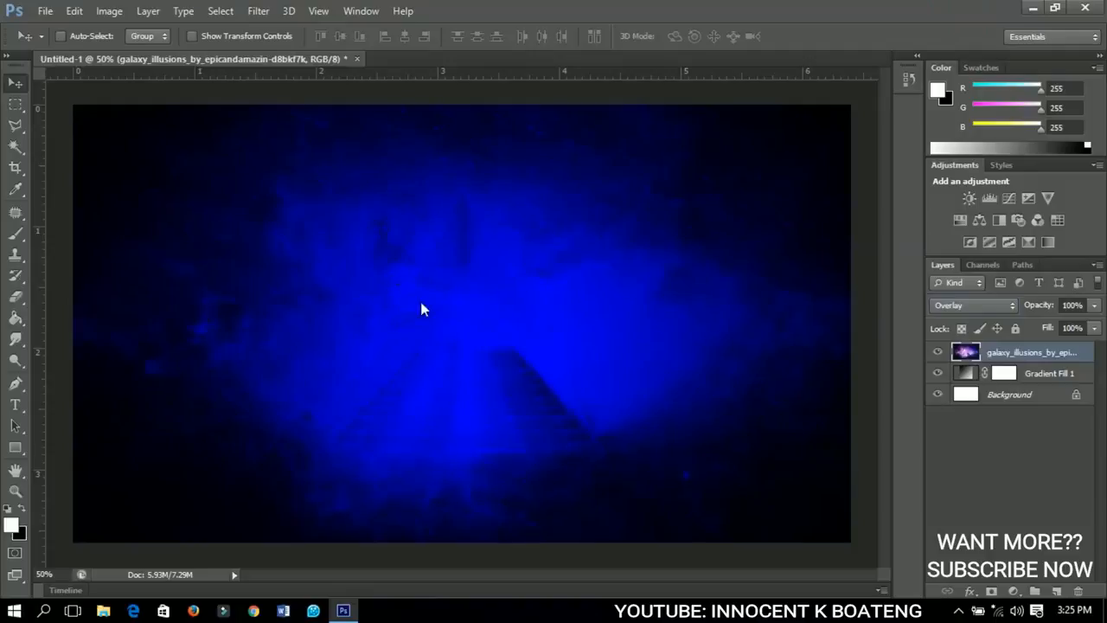
Draw a white rectangle about 1994 x 292 px as a horizontal band across the middle of the canvas.
{"action": "left_click", "coordinate": [15, 447]}
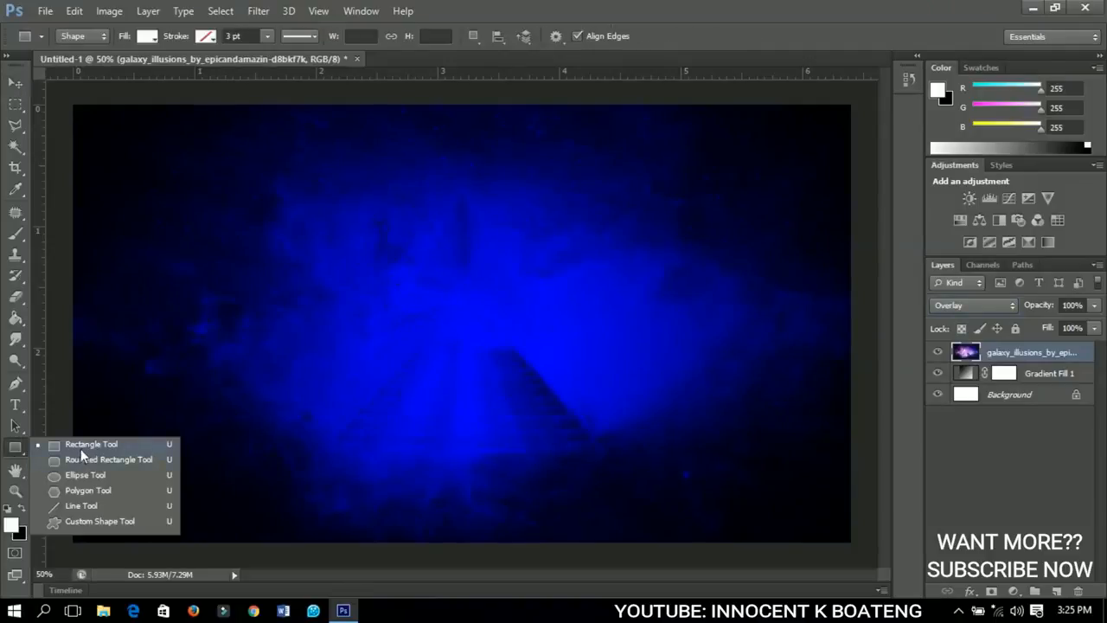
{"action": "left_click", "coordinate": [81, 446]}
{"action": "left_click_drag", "start_coordinate": [64, 274], "coordinate": [871, 390]}
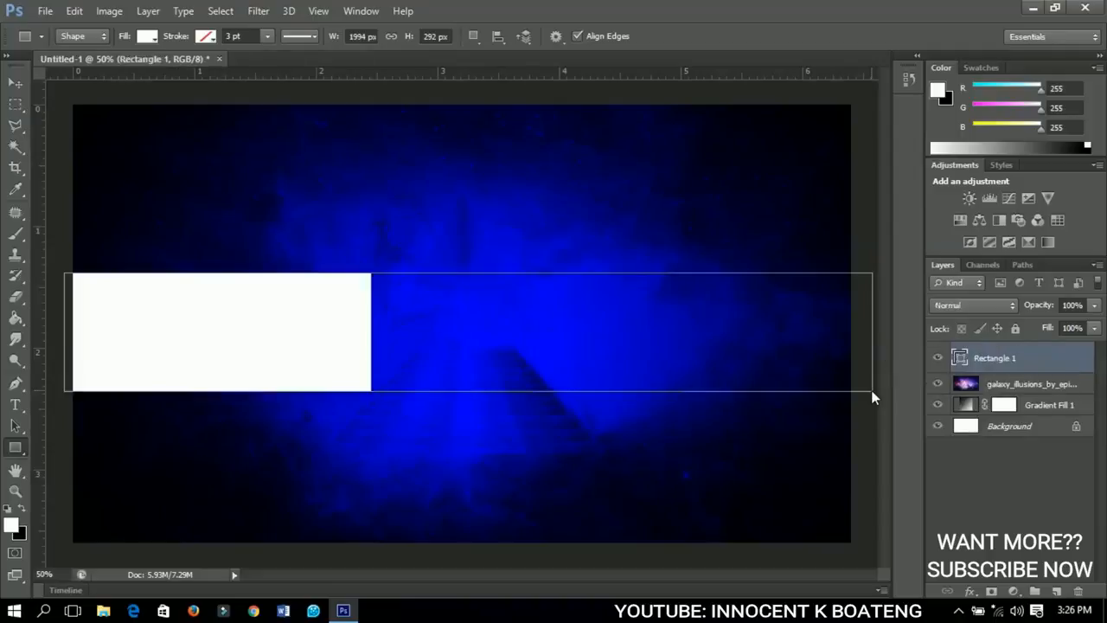
Centre the white rectangle horizontally and vertically on the whole canvas, and clear the selection.
{"action": "left_click", "coordinate": [16, 82]}
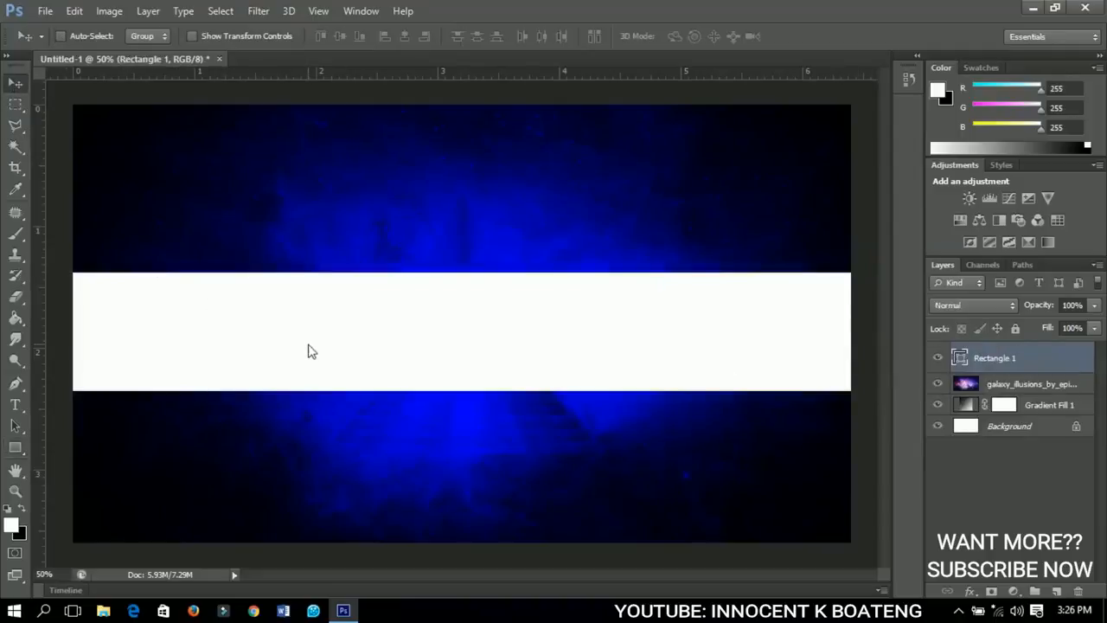
{"action": "key", "text": "ctrl+a"}
{"action": "left_click", "coordinate": [405, 40]}
{"action": "left_click", "coordinate": [342, 41]}
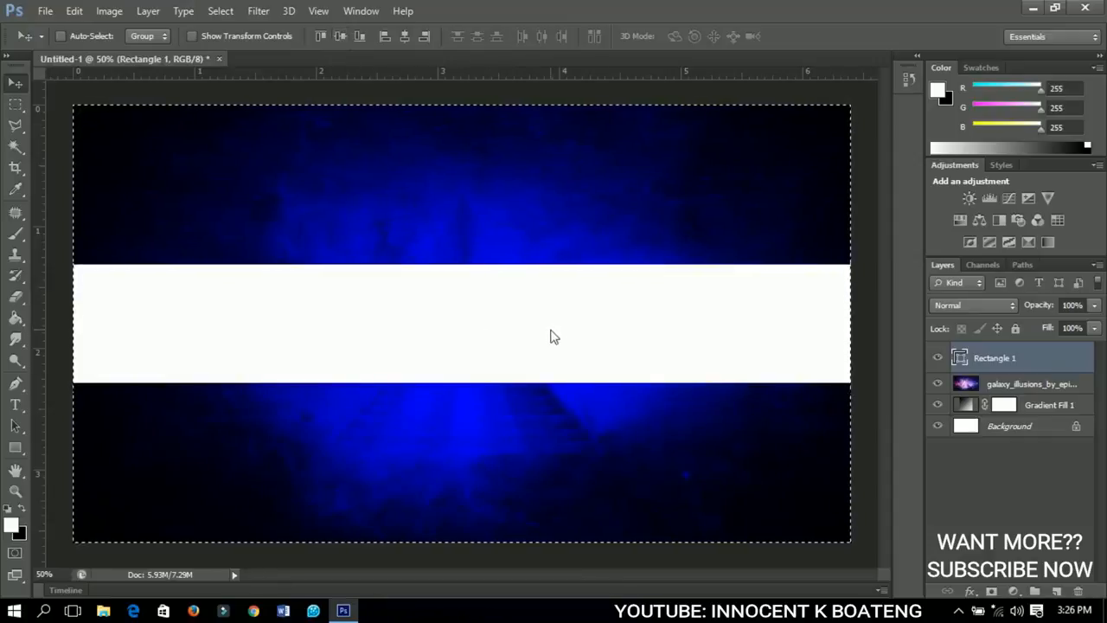
{"action": "key", "text": "ctrl+d"}
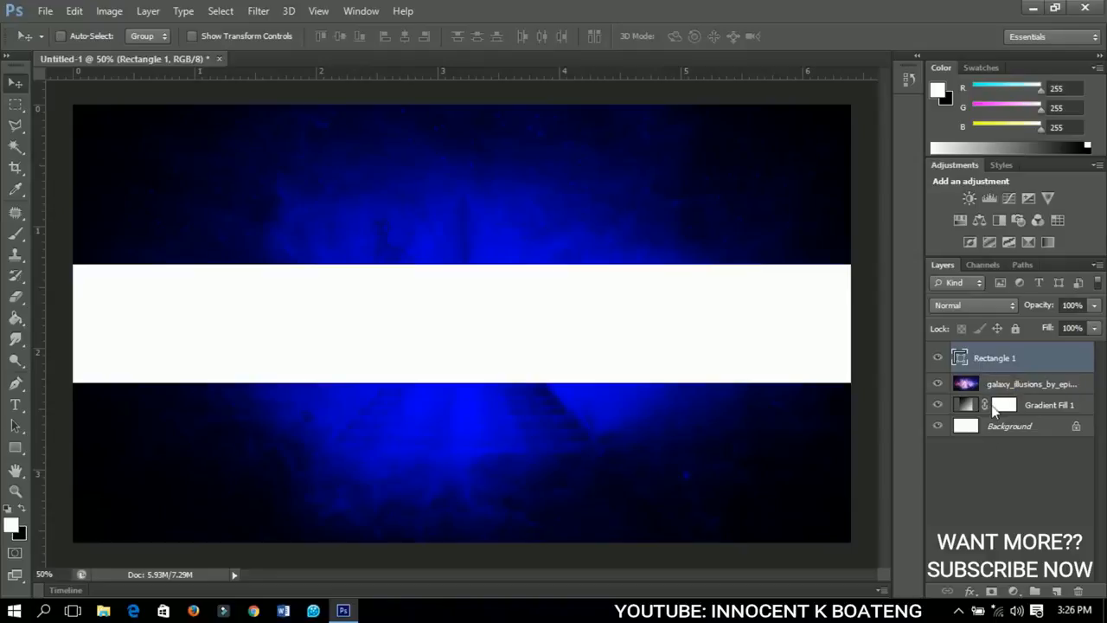
Convert the Rectangle 1 layer to a Smart Object and open its contents for editing.
{"action": "right_click", "coordinate": [996, 357]}
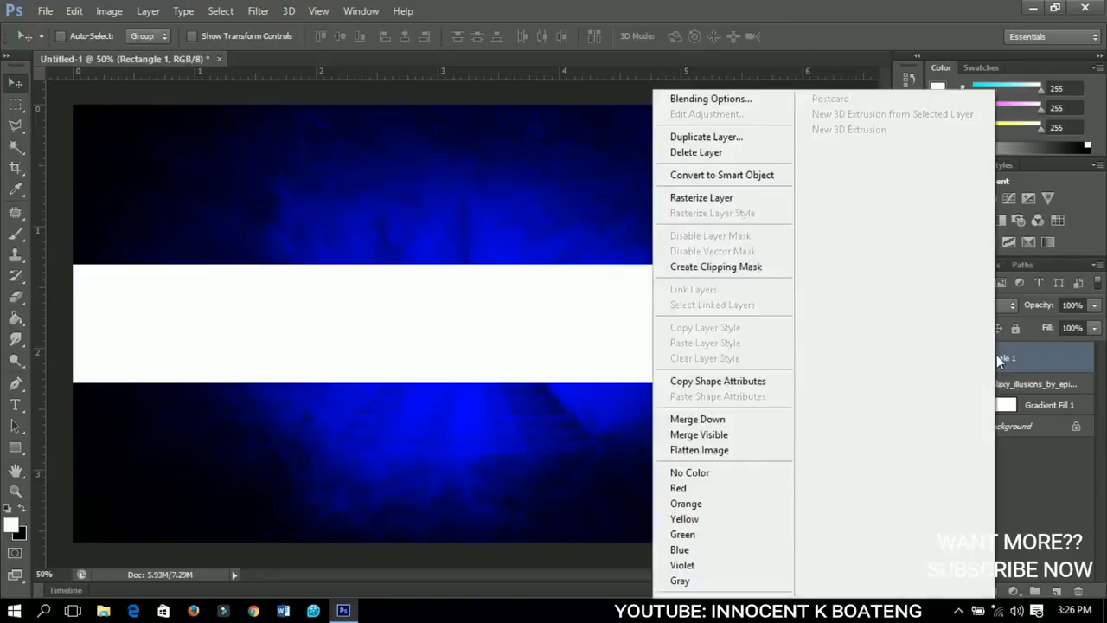
{"action": "left_click", "coordinate": [731, 176]}
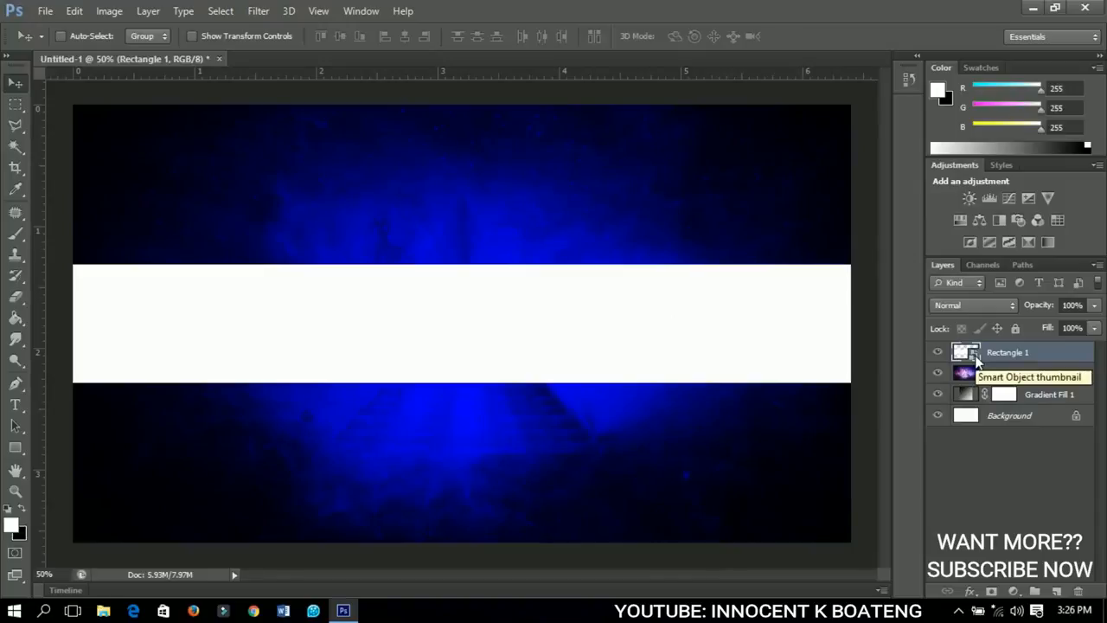
{"action": "double_click", "coordinate": [974, 355]}
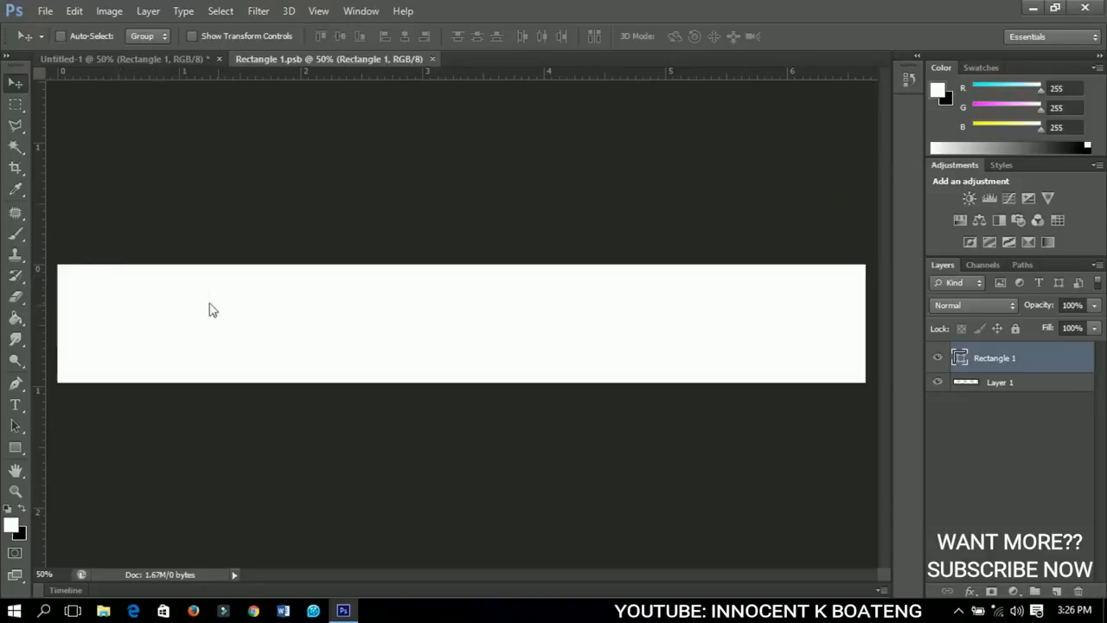
Add a Gradient Overlay to the Rectangle 1 layer using the dark blue to black custom preset.
{"action": "right_click", "coordinate": [987, 355]}
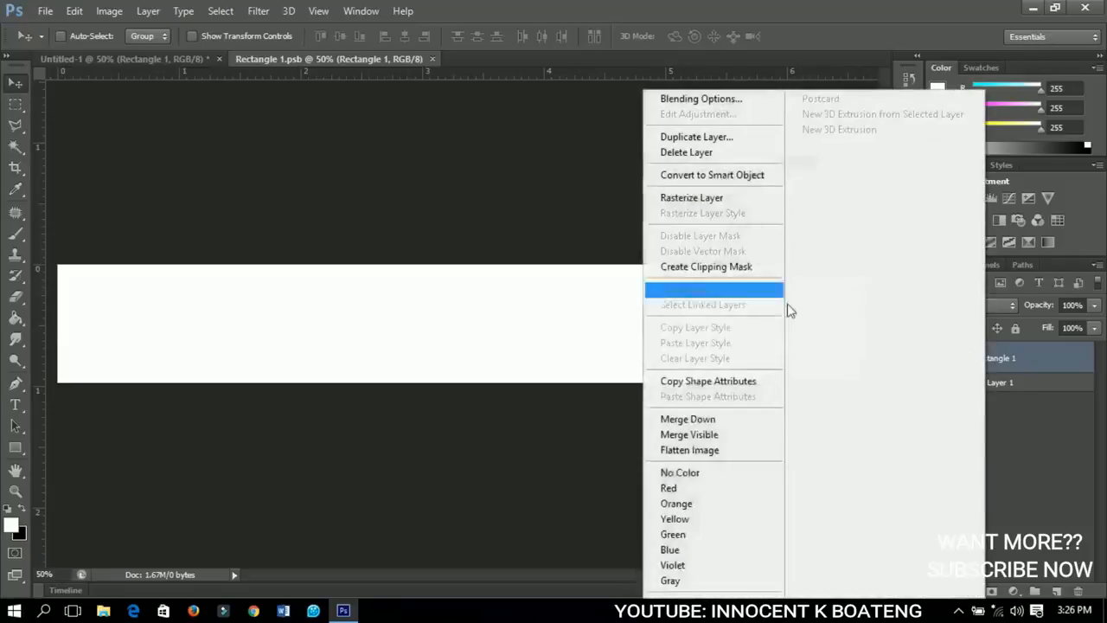
{"action": "left_click", "coordinate": [711, 100]}
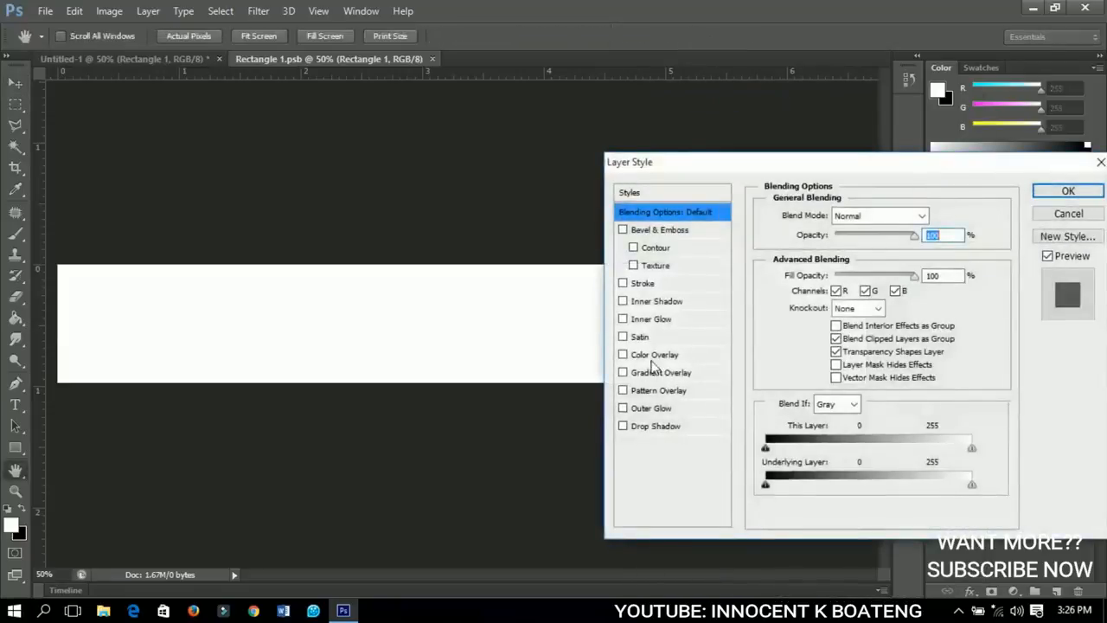
{"action": "left_click", "coordinate": [657, 373]}
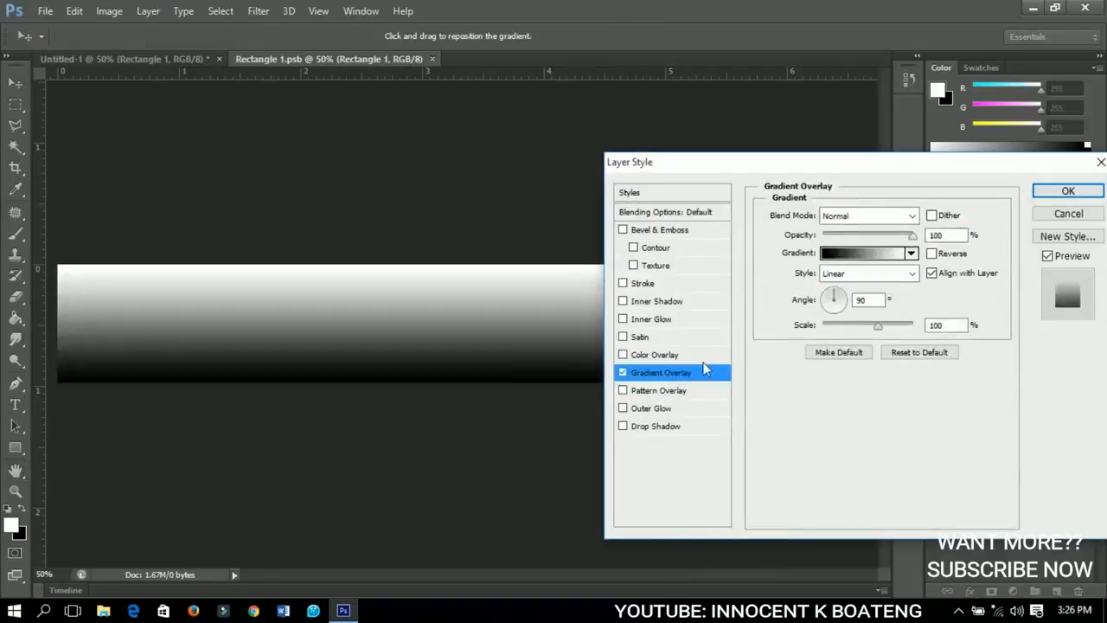
{"action": "left_click", "coordinate": [866, 255]}
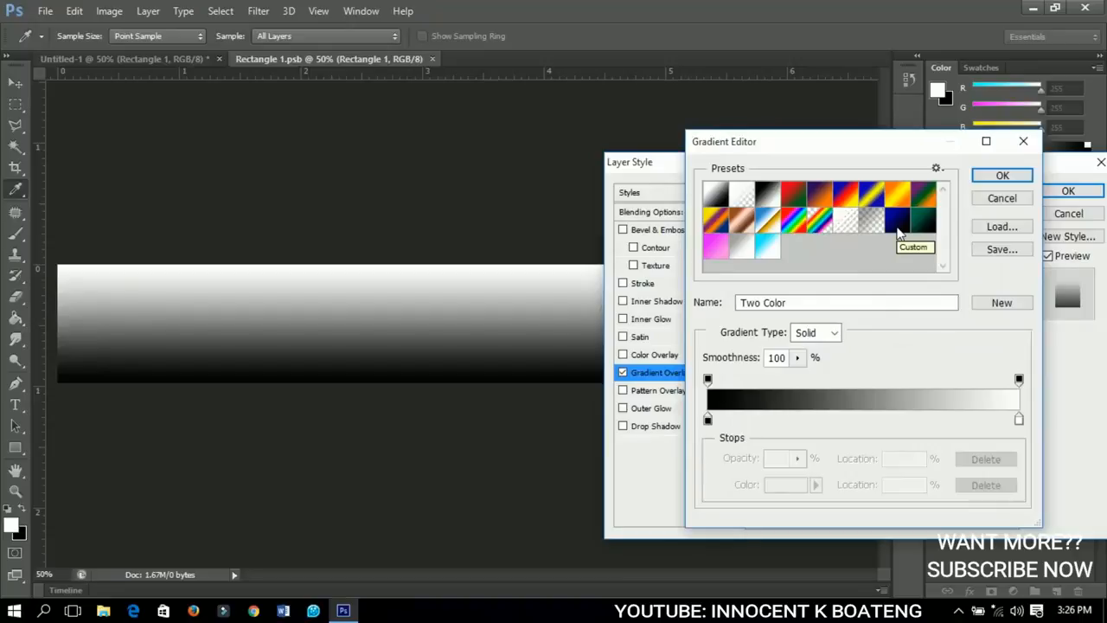
{"action": "left_click", "coordinate": [897, 226]}
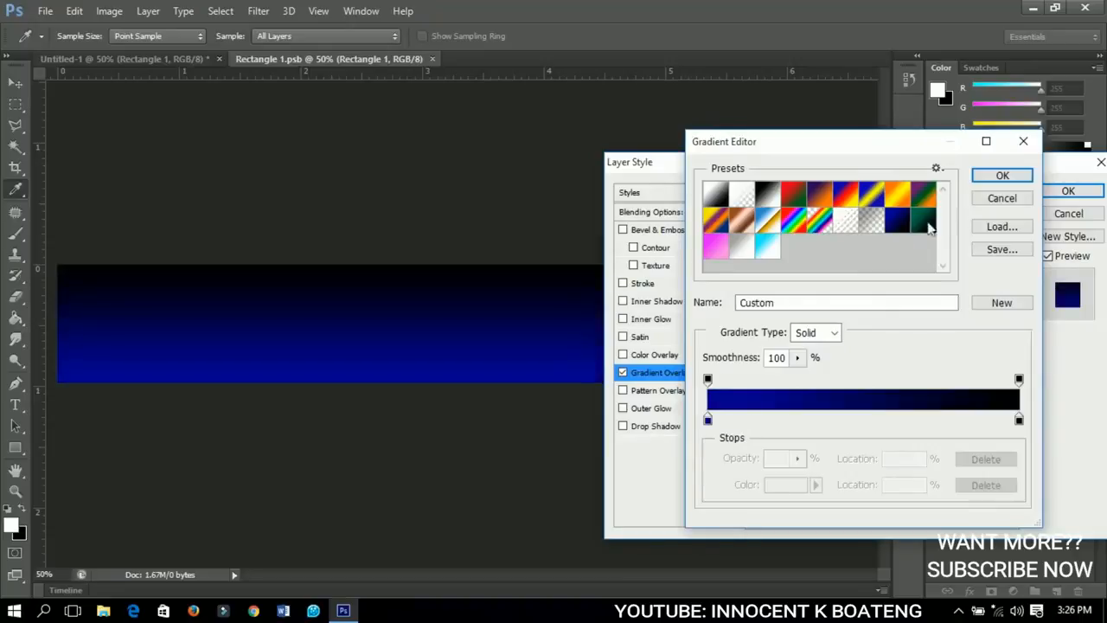
{"action": "left_click", "coordinate": [999, 176]}
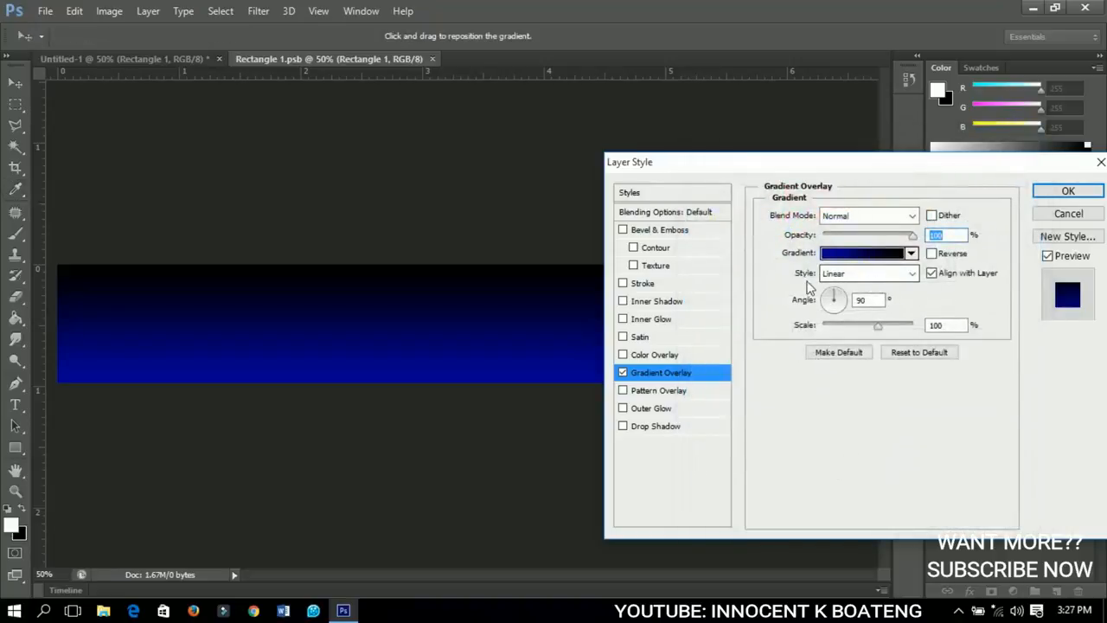
Set the gradient overlay's angle to 84° and scale to 148%, apply the style and collapse the layer's effects list.
{"action": "left_click", "coordinate": [862, 299]}
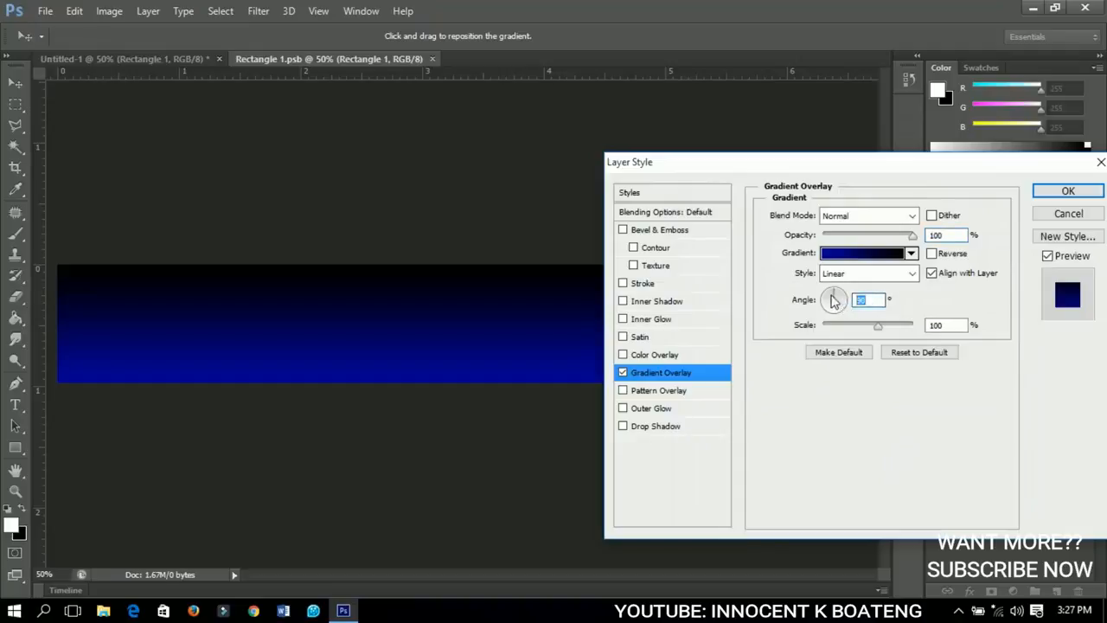
{"action": "left_click_drag", "start_coordinate": [833, 300], "coordinate": [823, 298]}
{"action": "type", "text": "84"}
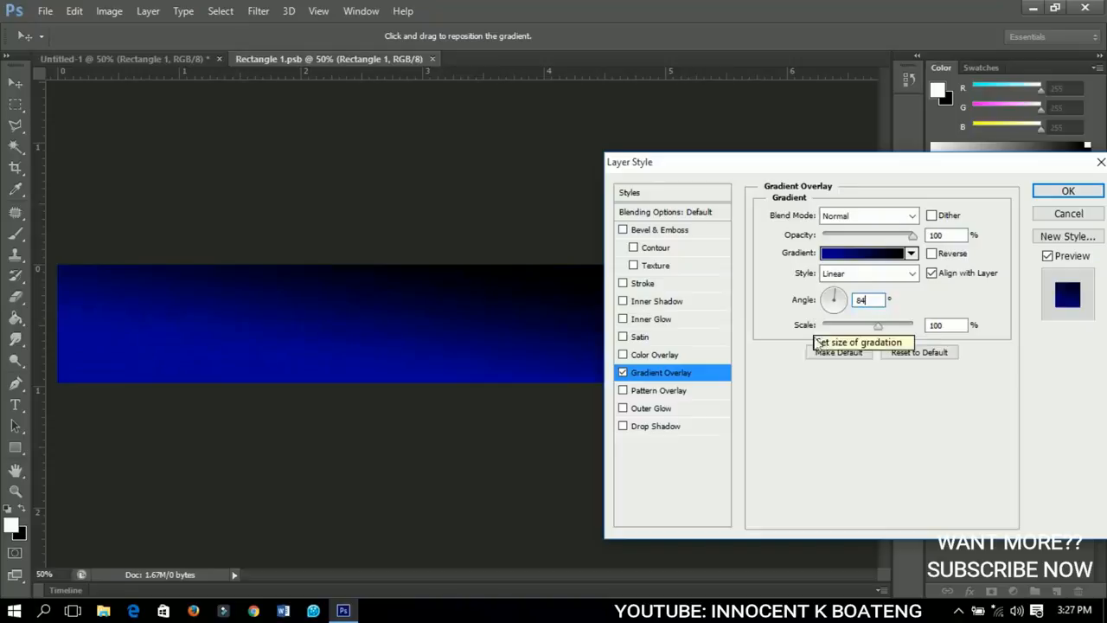
{"action": "left_click", "coordinate": [958, 324]}
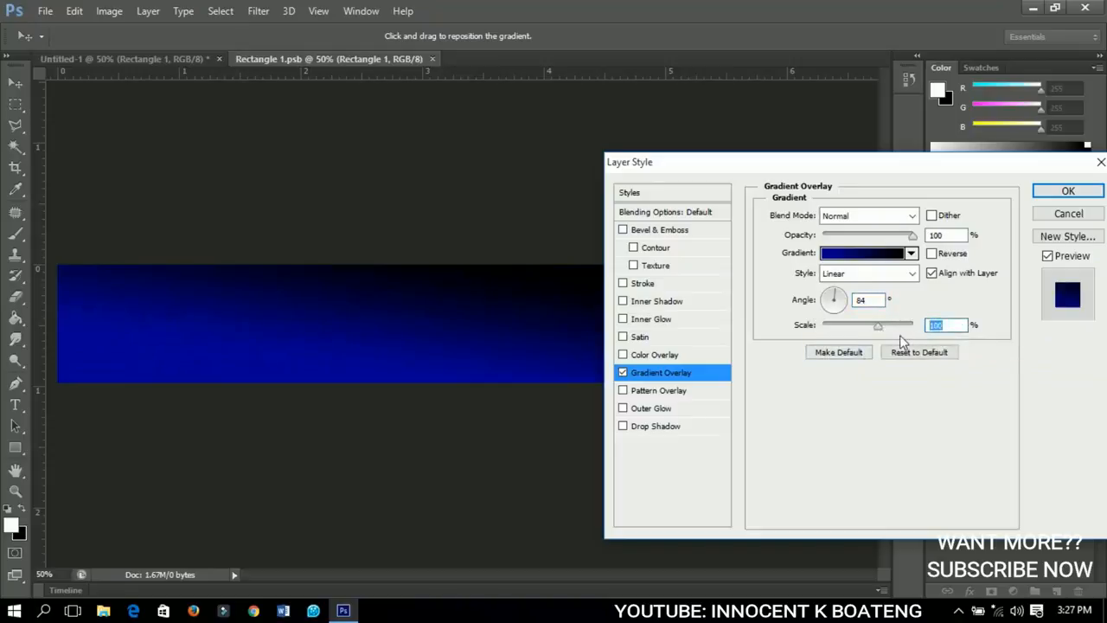
{"action": "type", "text": "148"}
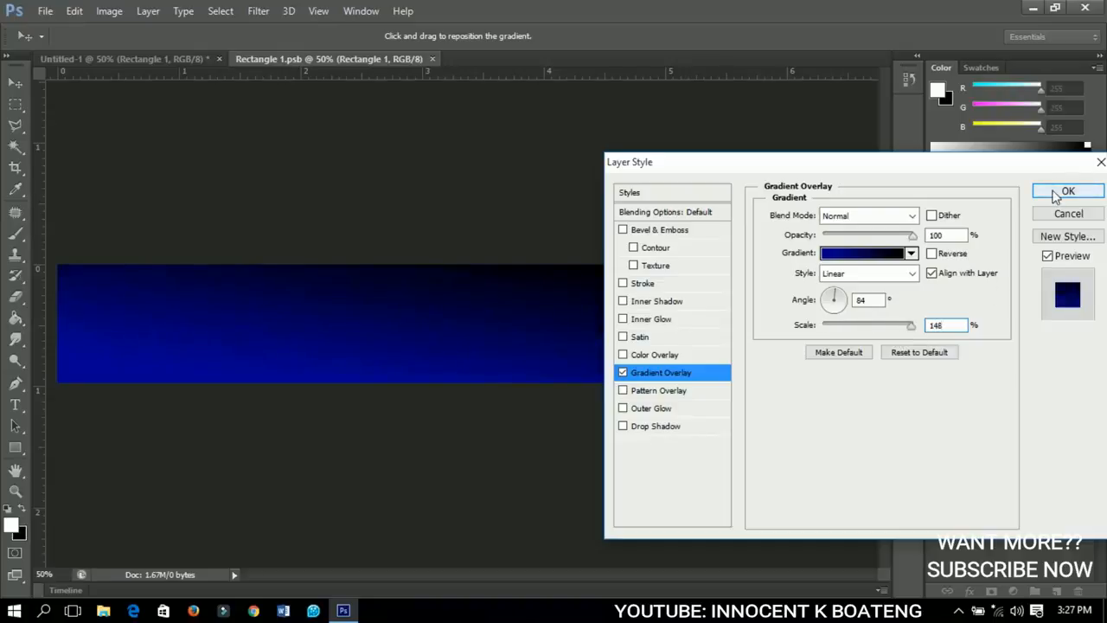
{"action": "left_click", "coordinate": [1057, 194]}
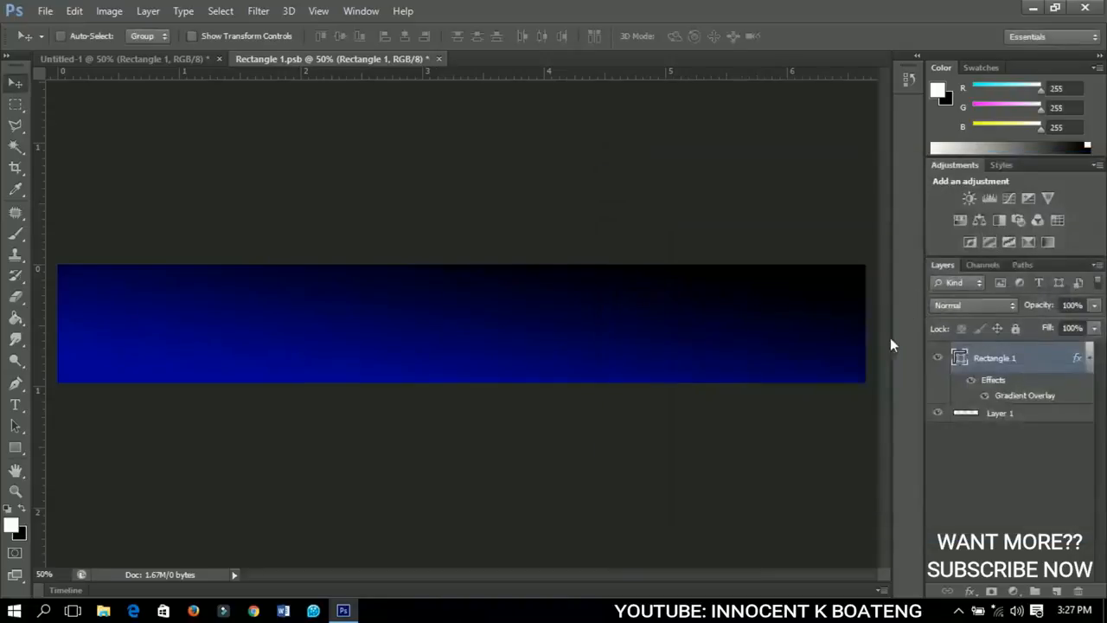
{"action": "left_click", "coordinate": [1088, 360]}
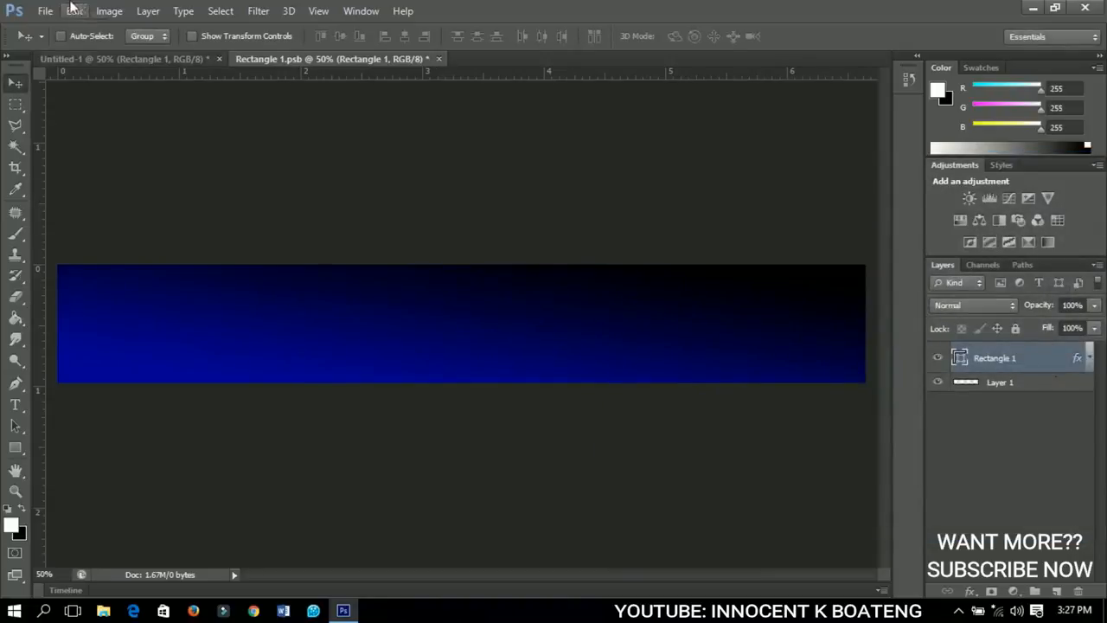
Place the galaxy_illusions image from the Desktop and enlarge it to about 49% so it covers the whole banner.
{"action": "left_click", "coordinate": [46, 11]}
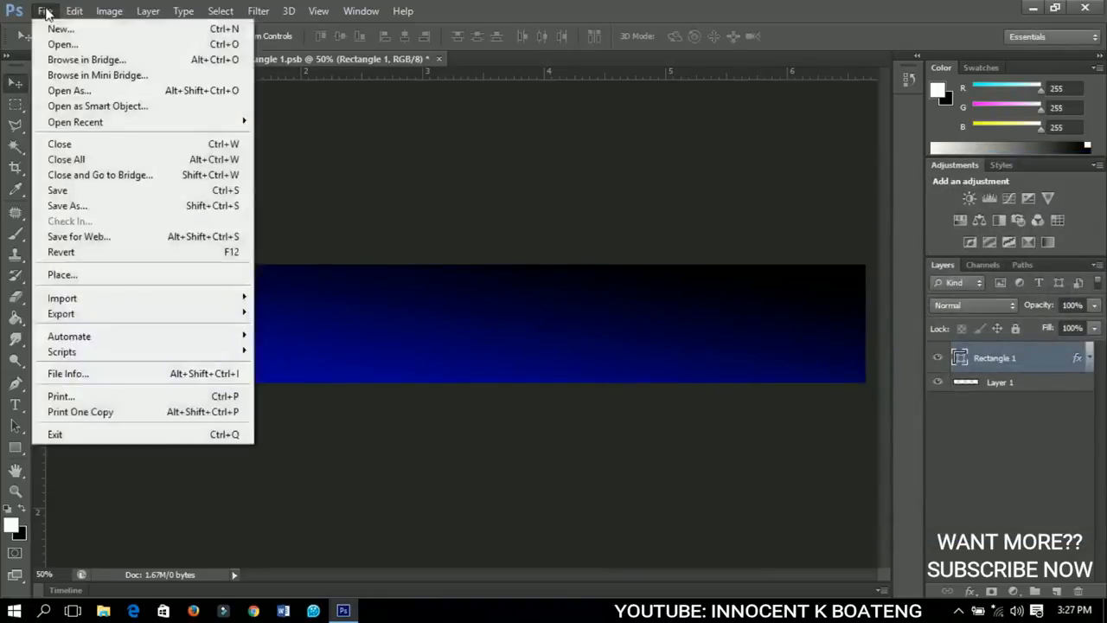
{"action": "left_click", "coordinate": [90, 275]}
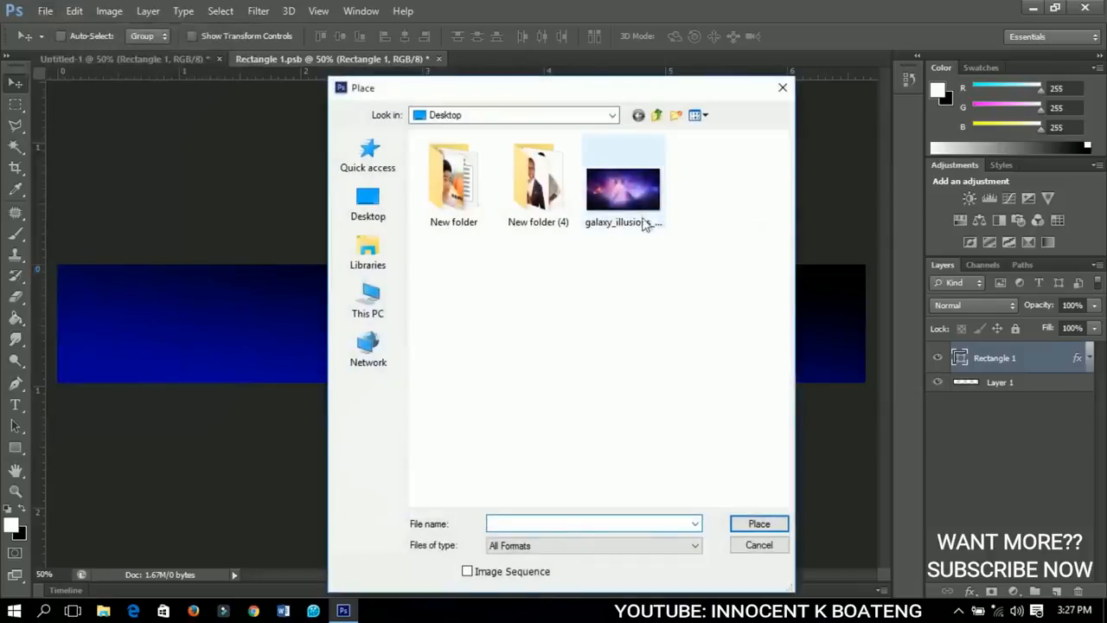
{"action": "left_click", "coordinate": [648, 226]}
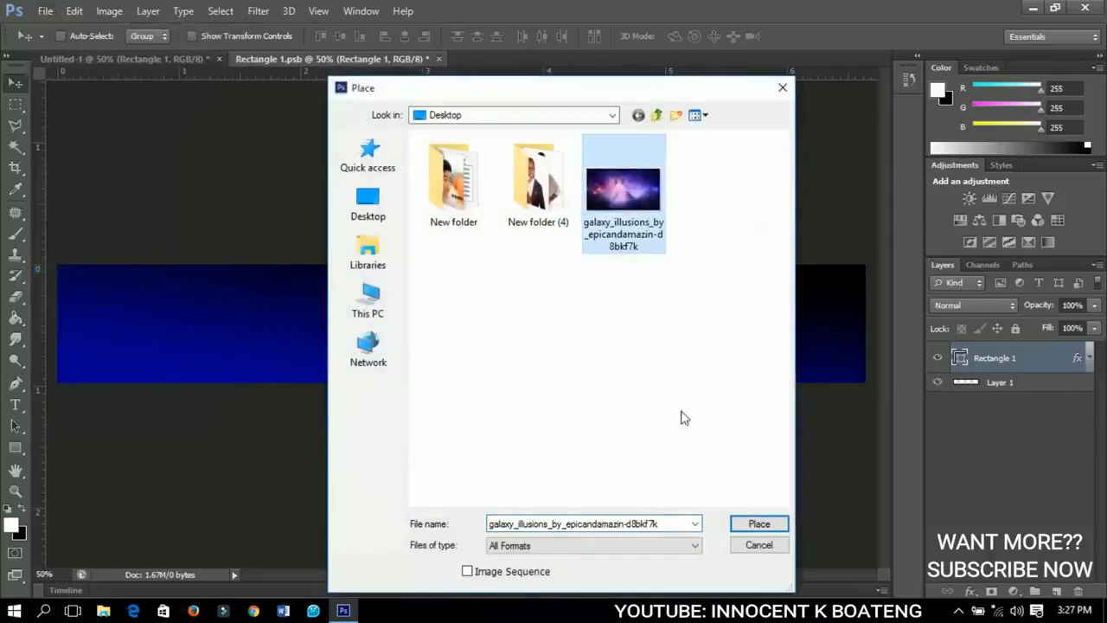
{"action": "left_click", "coordinate": [743, 522]}
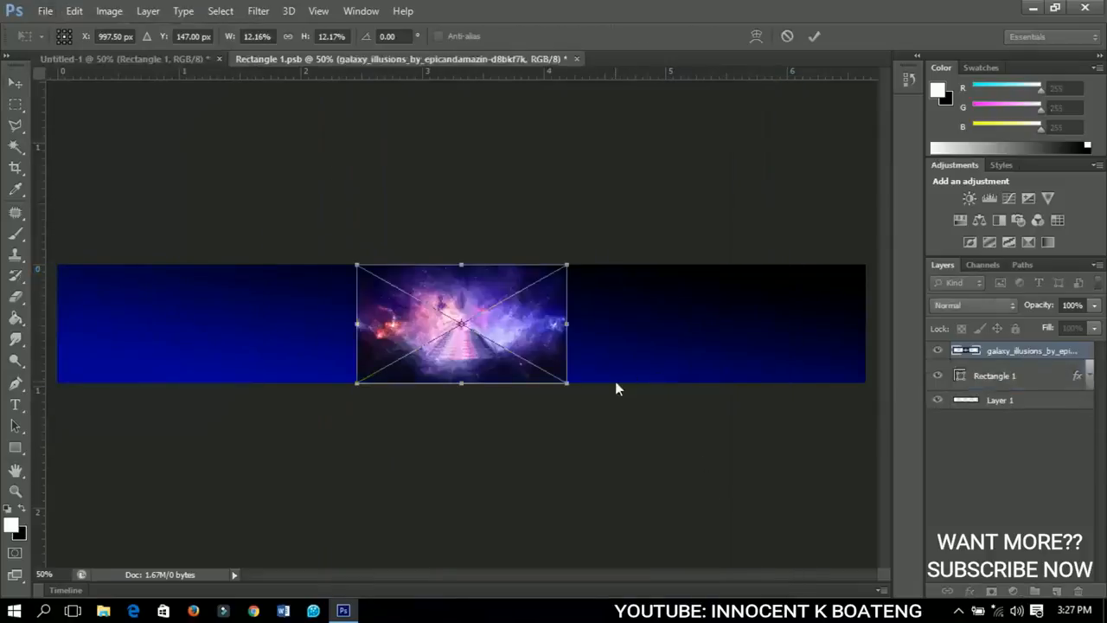
{"action": "left_click_drag", "start_coordinate": [570, 384], "coordinate": [919, 510]}
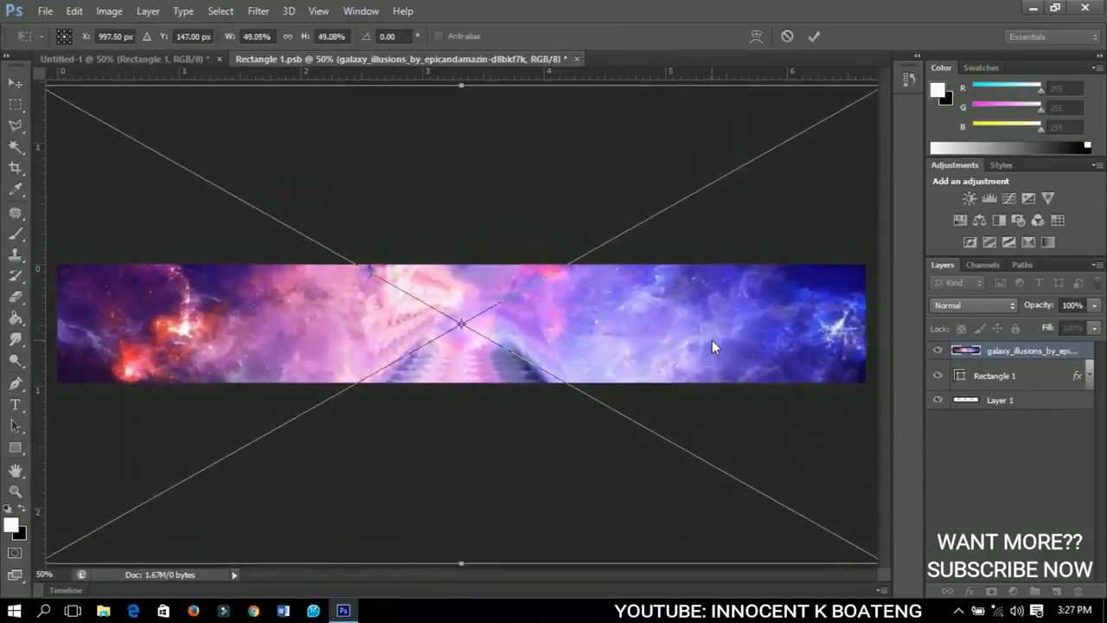
{"action": "key", "text": "Return"}
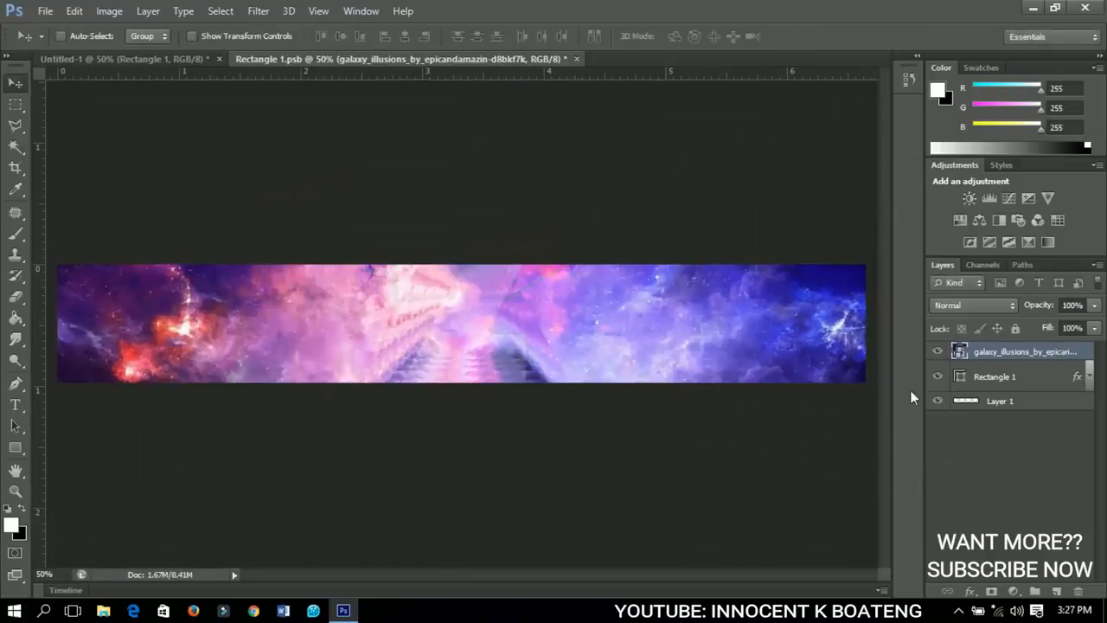
Blend the galaxy layer as a rasterized layer in Overlay mode and duplicate it once.
{"action": "right_click", "coordinate": [986, 352]}
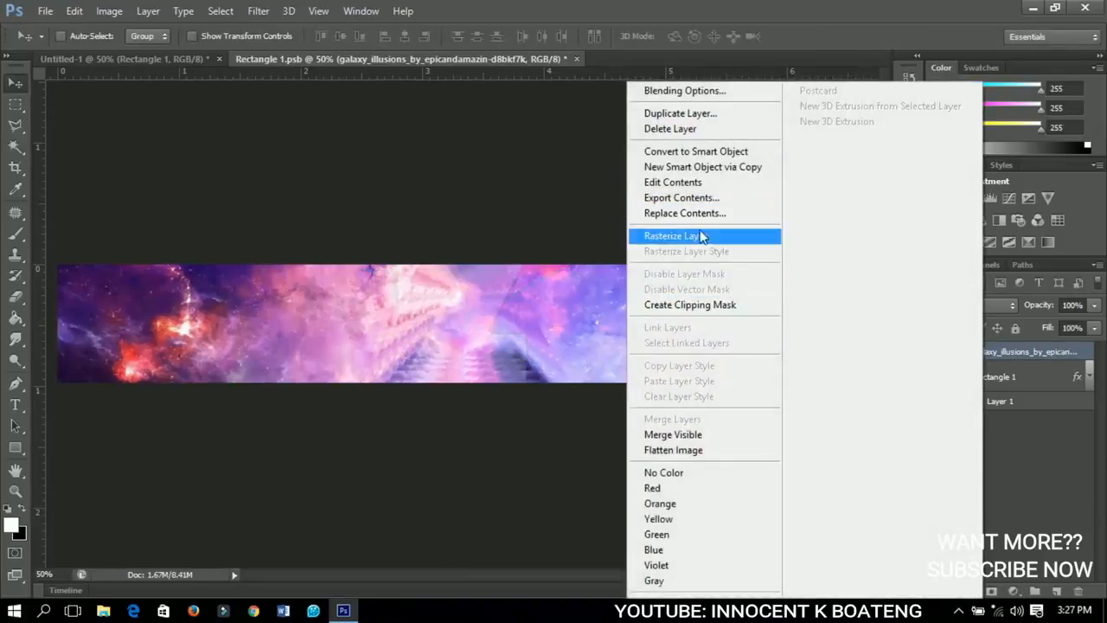
{"action": "left_click", "coordinate": [700, 239]}
{"action": "left_click", "coordinate": [938, 305]}
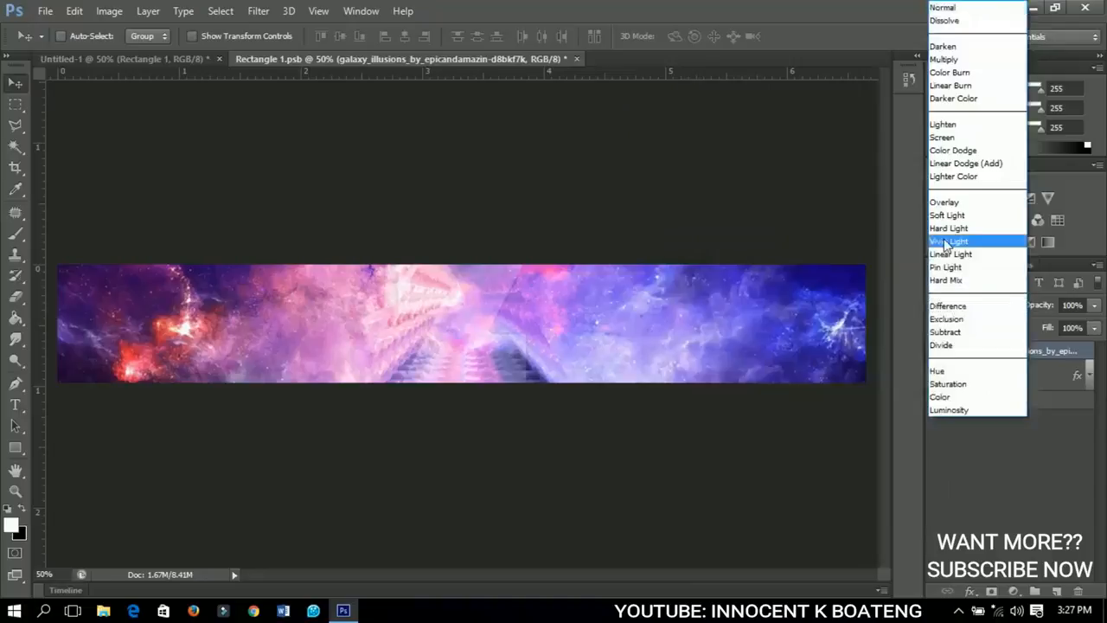
{"action": "left_click", "coordinate": [944, 203]}
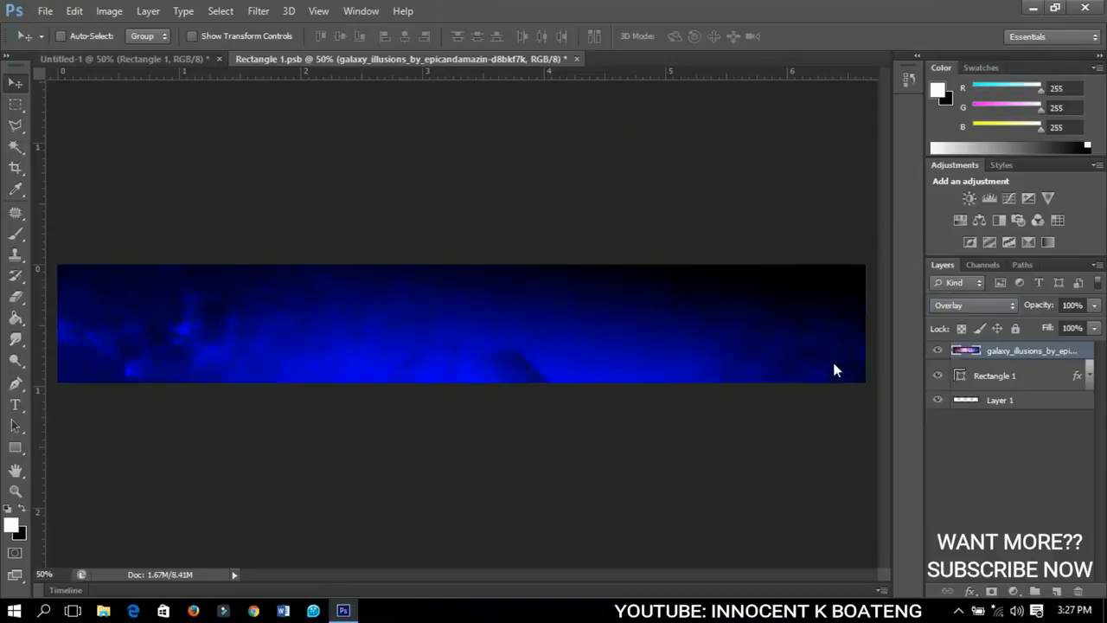
{"action": "key", "text": "ctrl+j"}
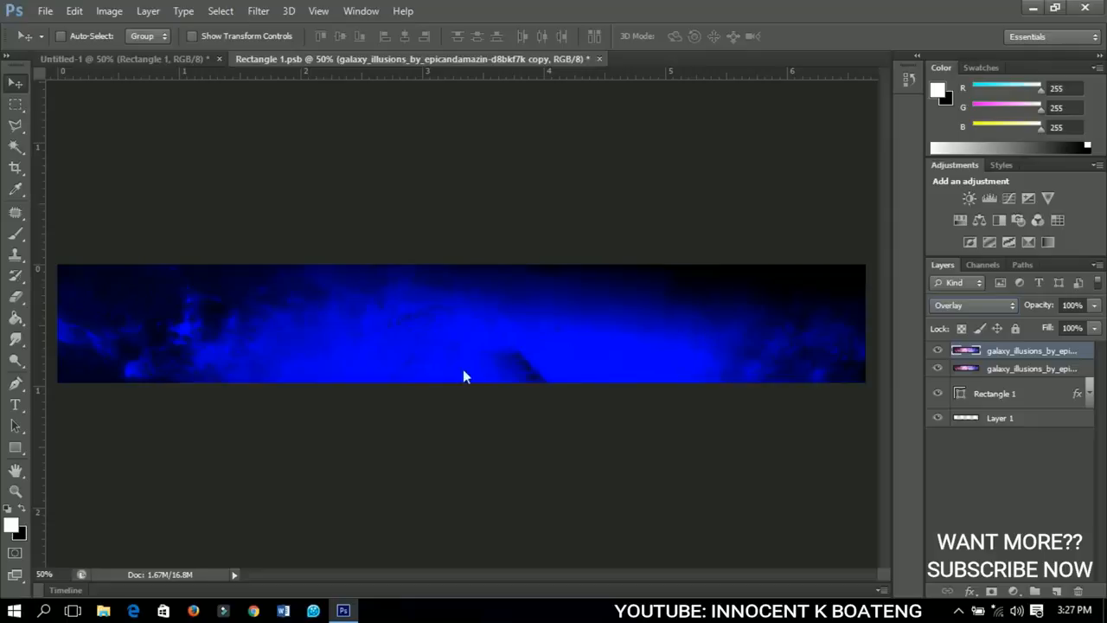
Draw a white ellipse about 178 x 128 px at 55% opacity, cut in half by the banner's upper edge near its left end.
{"action": "left_click", "coordinate": [15, 447]}
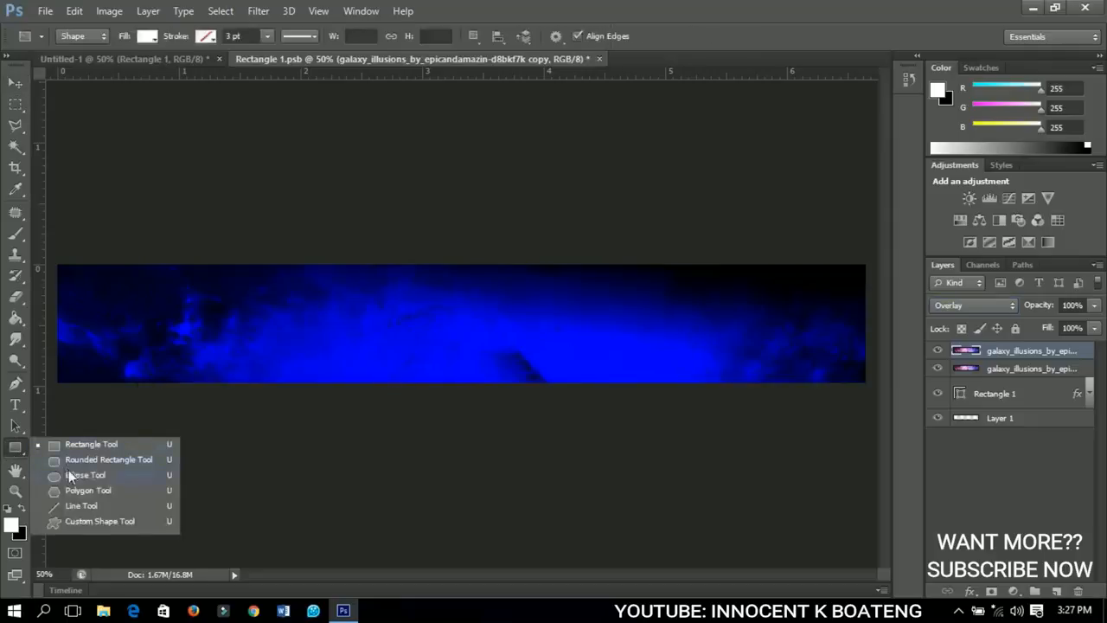
{"action": "left_click", "coordinate": [71, 473]}
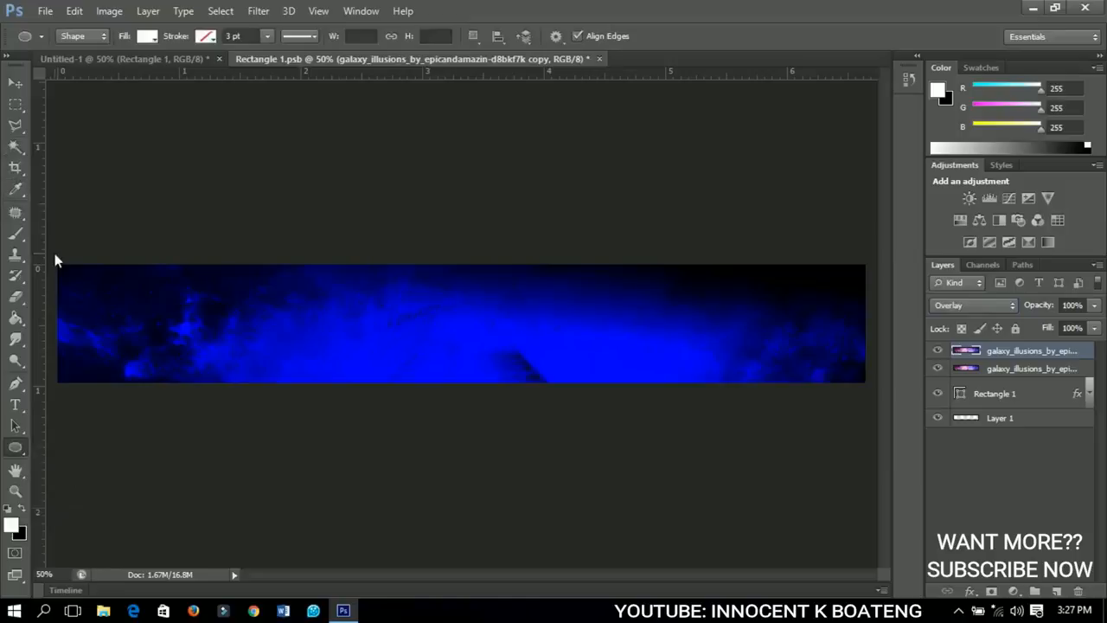
{"action": "left_click_drag", "start_coordinate": [54, 260], "coordinate": [124, 306]}
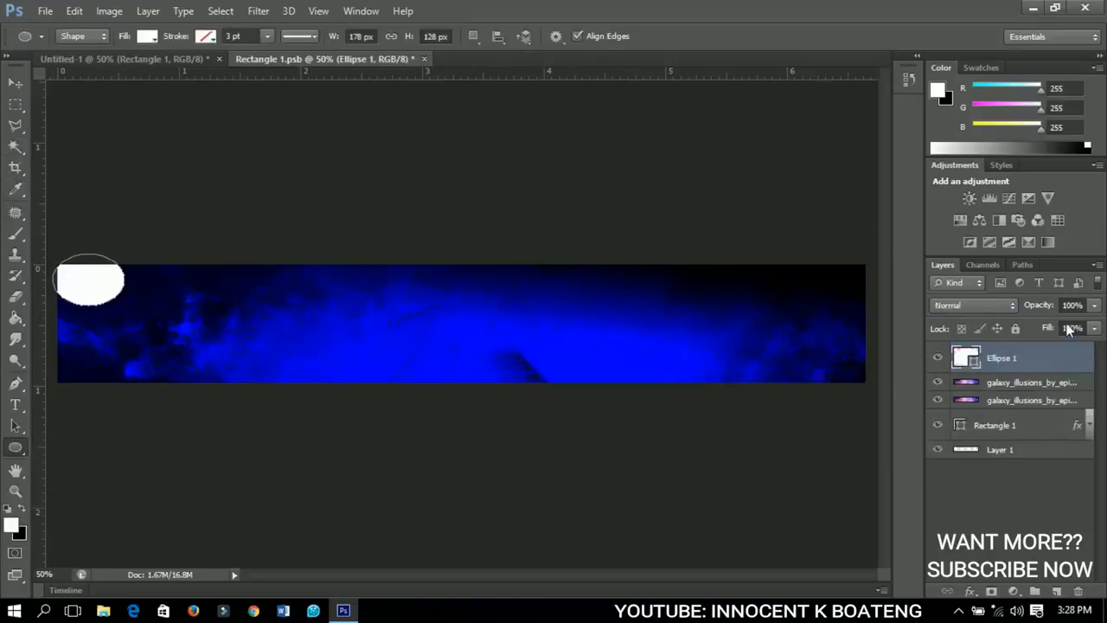
{"action": "left_click_drag", "start_coordinate": [1041, 304], "coordinate": [1017, 299]}
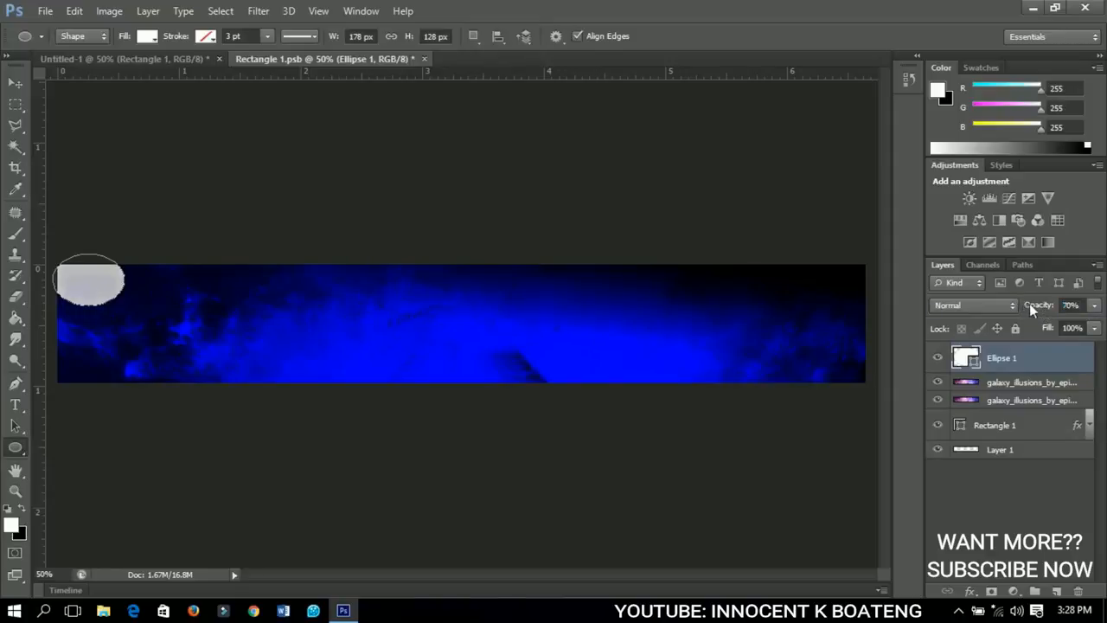
{"action": "left_click_drag", "start_coordinate": [1030, 304], "coordinate": [1021, 303]}
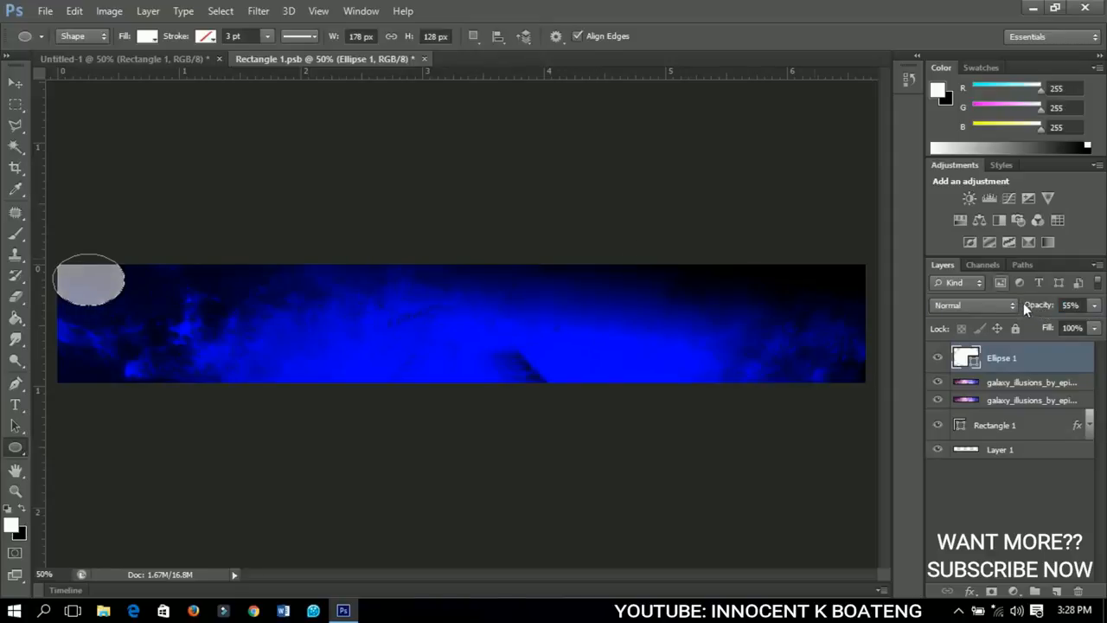
{"action": "left_click", "coordinate": [16, 82]}
{"action": "left_click_drag", "start_coordinate": [111, 285], "coordinate": [160, 277]}
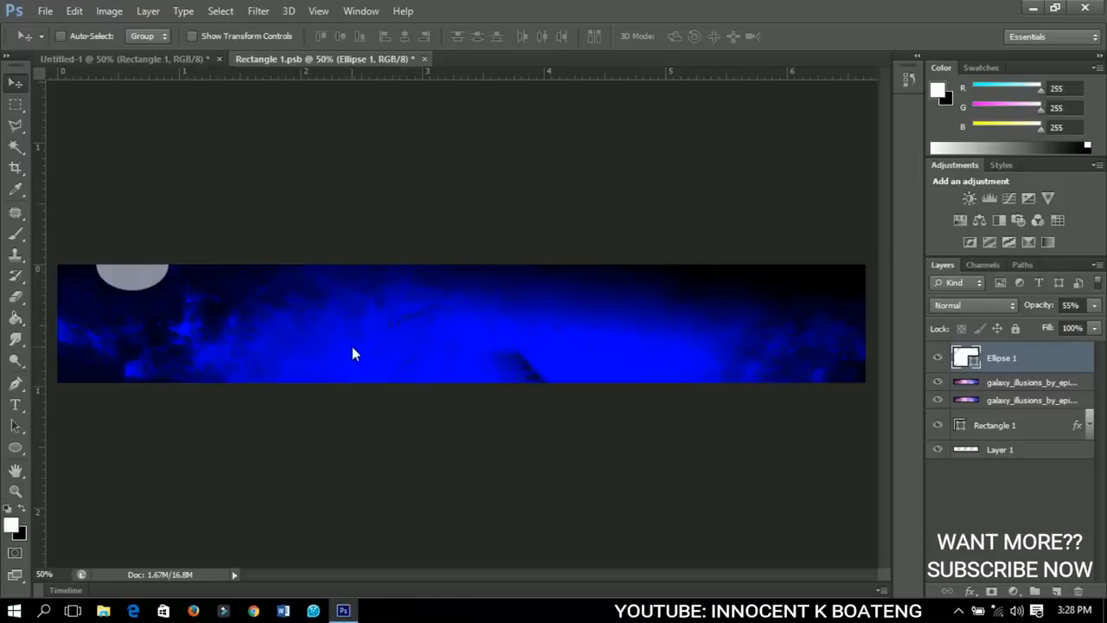
Duplicate the ellipse three times, placing copies at the lower left, upper right and lower right banner edges, and group all four ellipses.
{"action": "key", "text": "ctrl+j"}
{"action": "left_click_drag", "start_coordinate": [177, 307], "coordinate": [201, 371]}
{"action": "key", "text": "ctrl+j"}
{"action": "key", "text": "ctrl+j"}
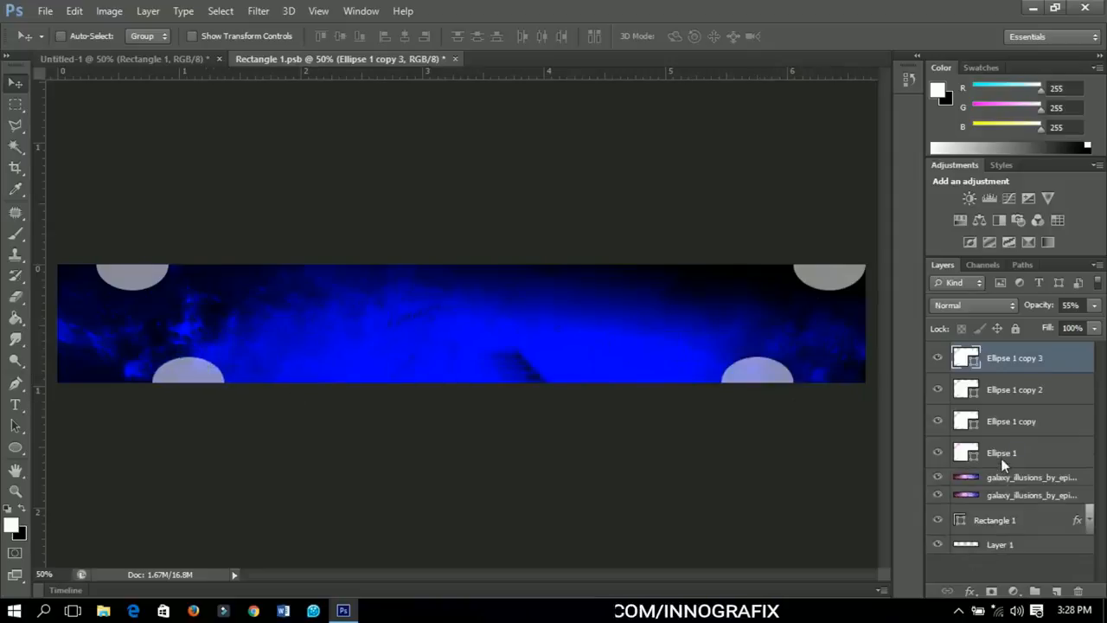
{"action": "left_click", "coordinate": [1002, 453], "text": "shift"}
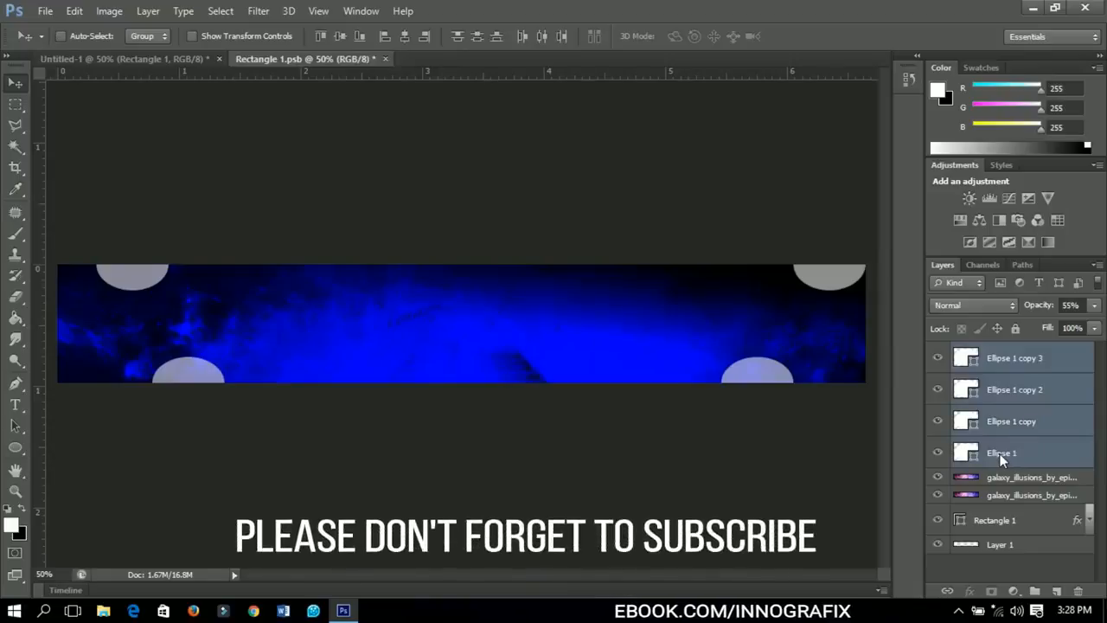
{"action": "key", "text": "ctrl+g"}
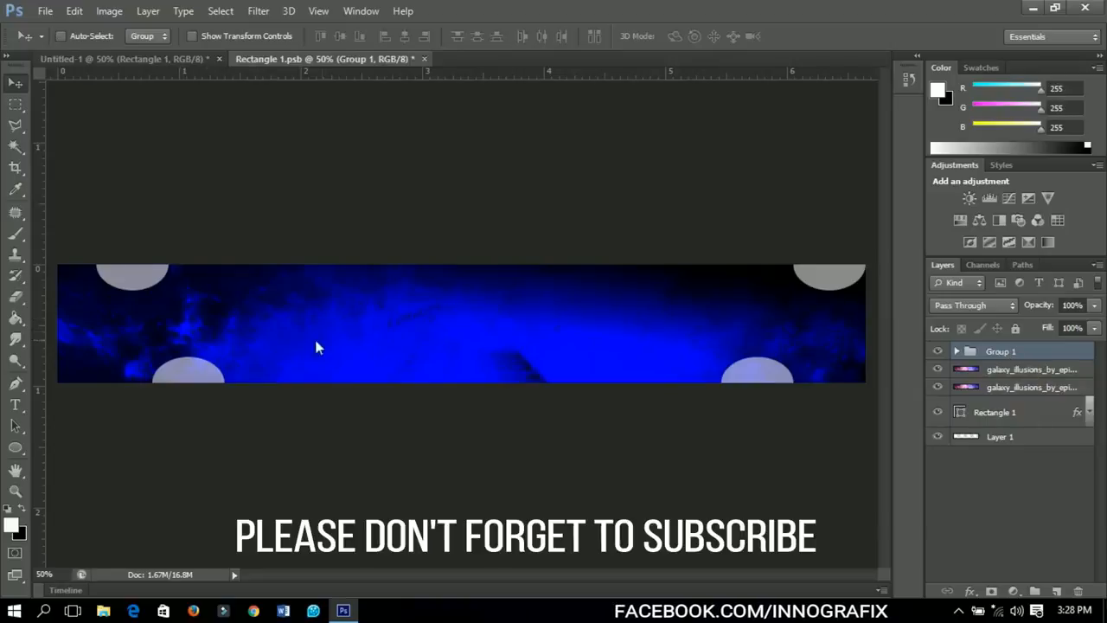
Add the white text CHANNELNAME in the Helvetica Inserat font at 10.78 pt, near the middle of the banner.
{"action": "left_click", "coordinate": [14, 405]}
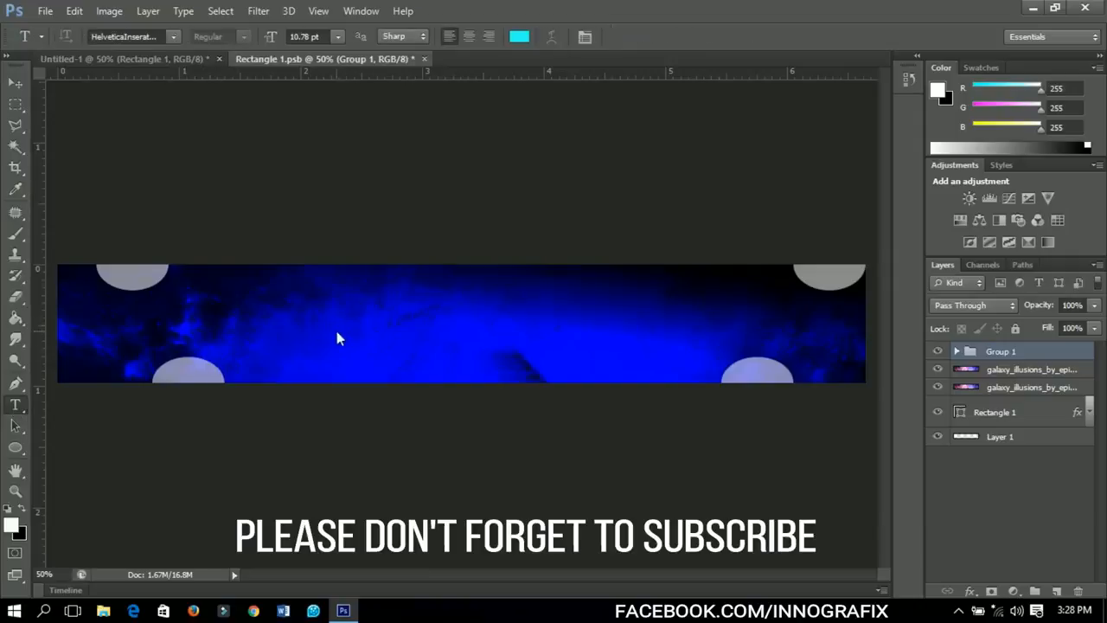
{"action": "left_click", "coordinate": [337, 327]}
{"action": "left_click", "coordinate": [518, 37]}
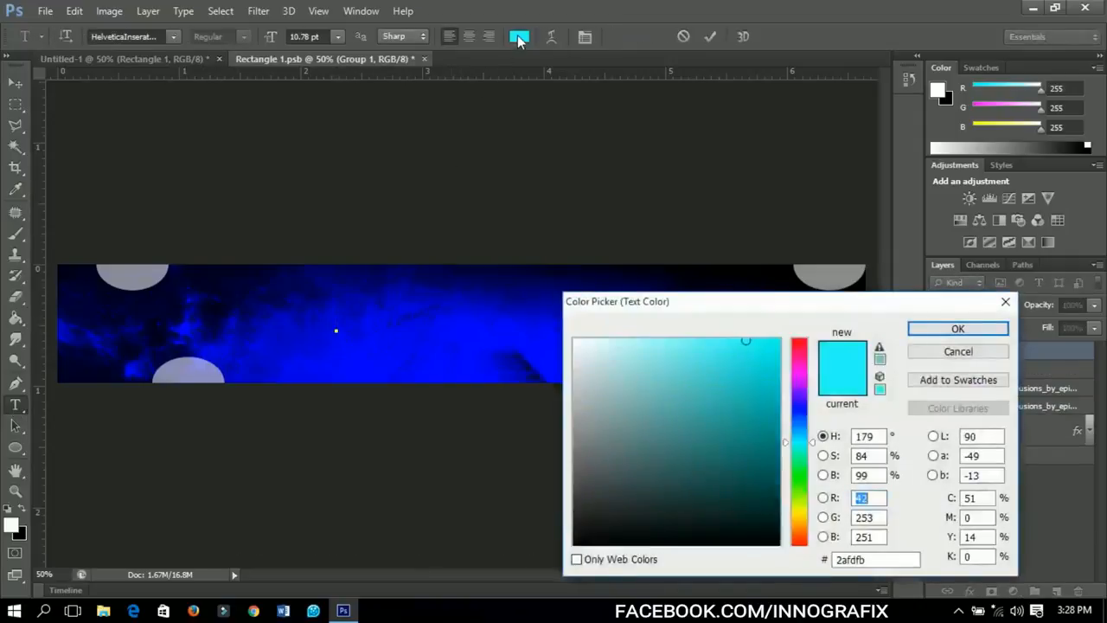
{"action": "left_click_drag", "start_coordinate": [600, 396], "coordinate": [552, 308]}
{"action": "left_click", "coordinate": [917, 328]}
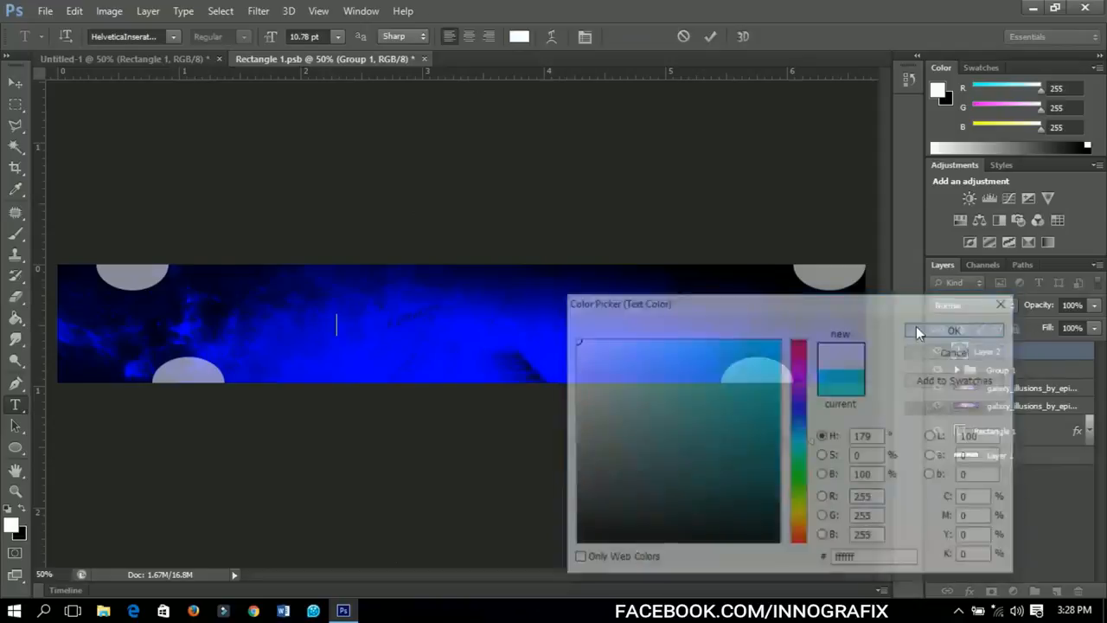
{"action": "type", "text": "CHANNEL"}
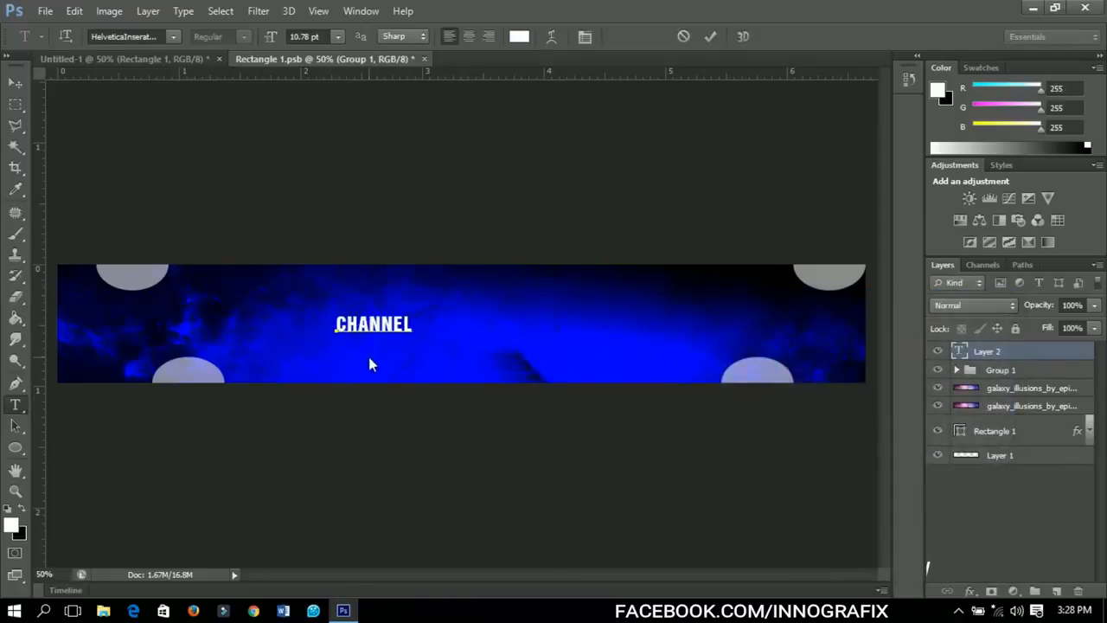
{"action": "type", "text": "NAME"}
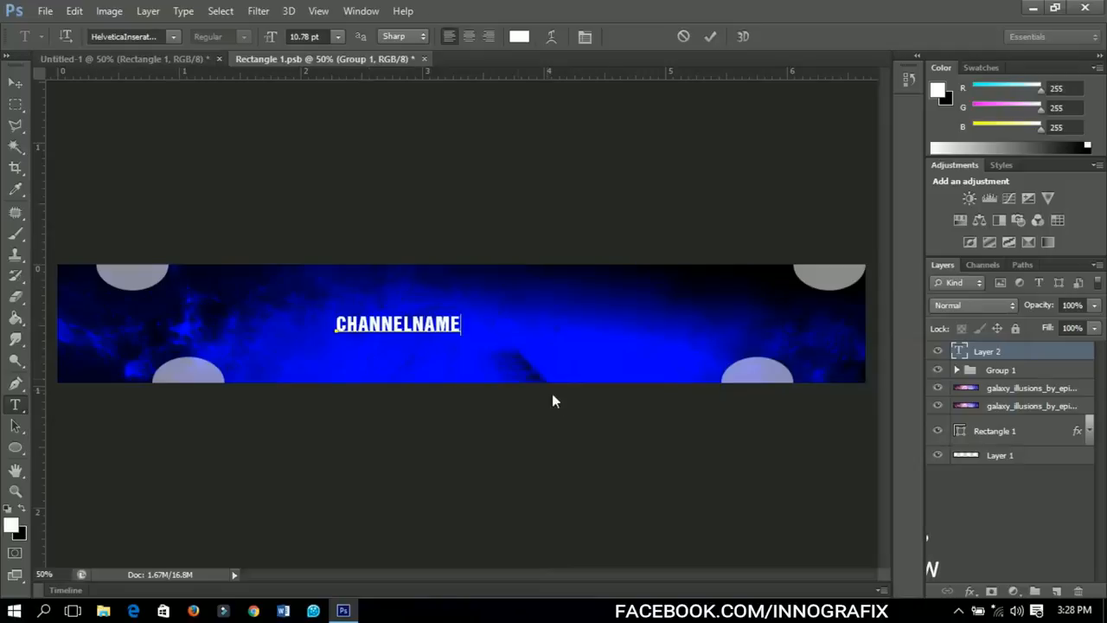
{"action": "double_click", "coordinate": [425, 331]}
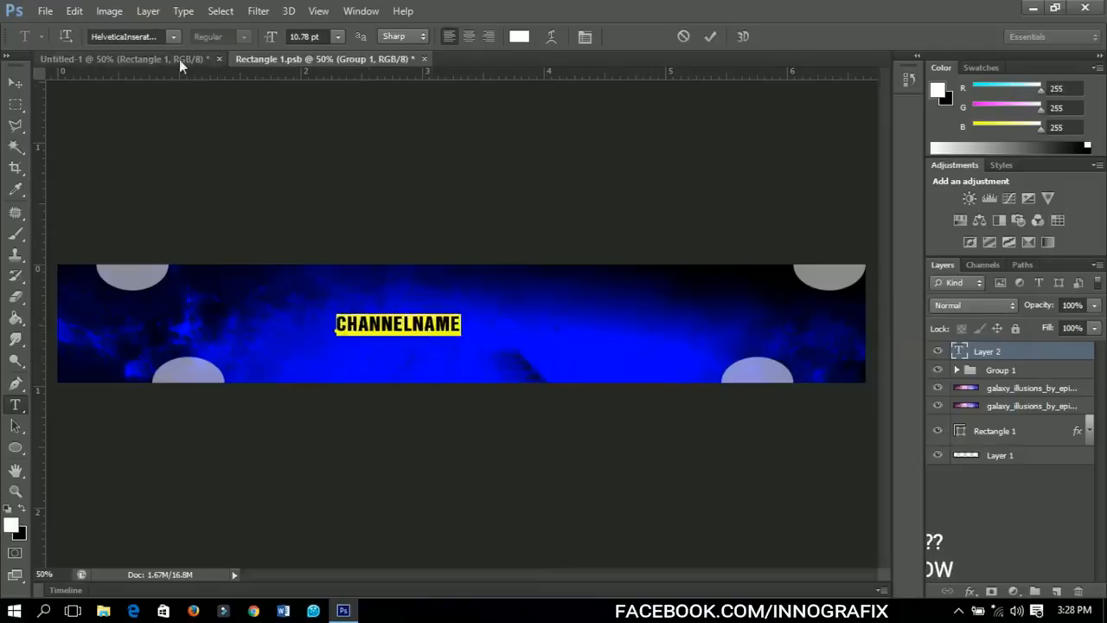
{"action": "left_click", "coordinate": [171, 36]}
{"action": "left_click", "coordinate": [170, 35]}
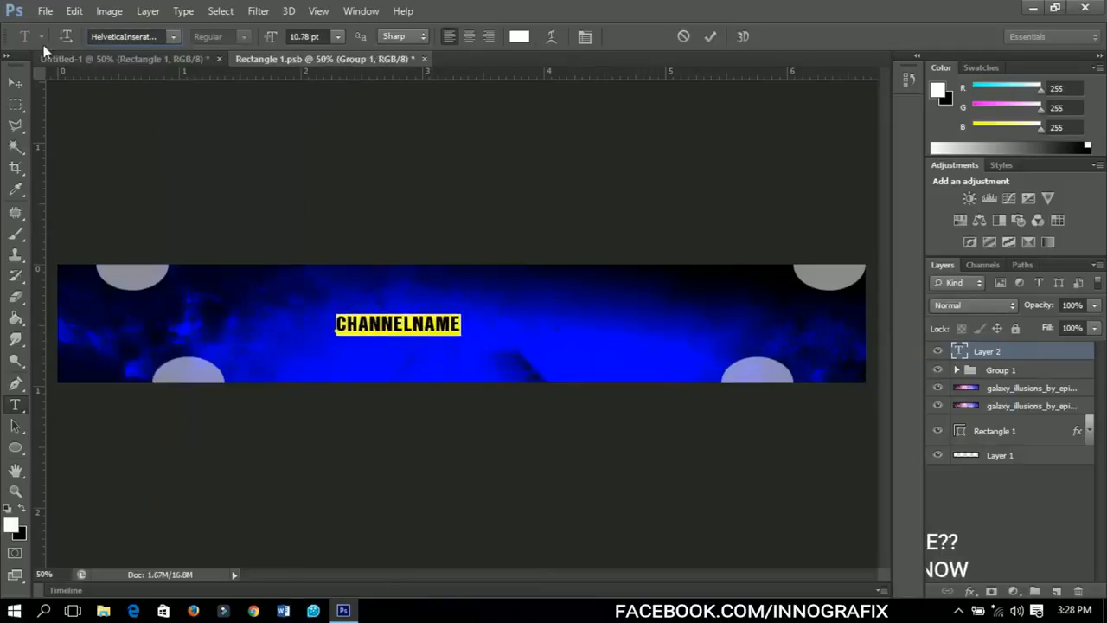
Enlarge the CHANNELNAME text proportionally to about 44 pt so it spans most of the banner.
{"action": "left_click", "coordinate": [14, 82]}
{"action": "key", "text": "ctrl+t"}
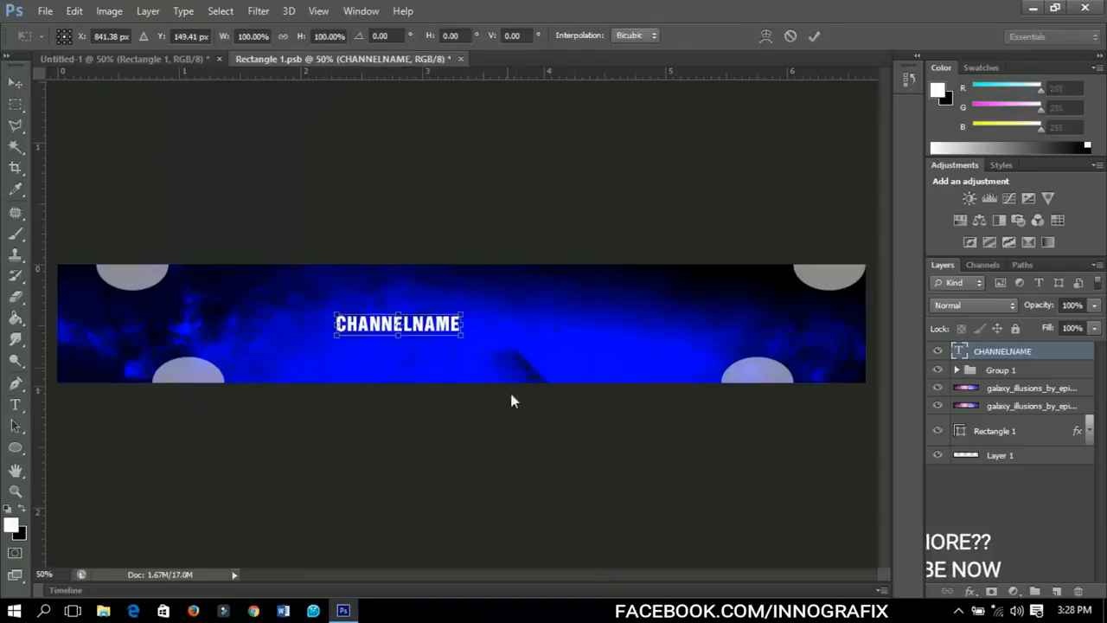
{"action": "left_click_drag", "start_coordinate": [464, 328], "coordinate": [635, 401]}
{"action": "key", "text": "Return"}
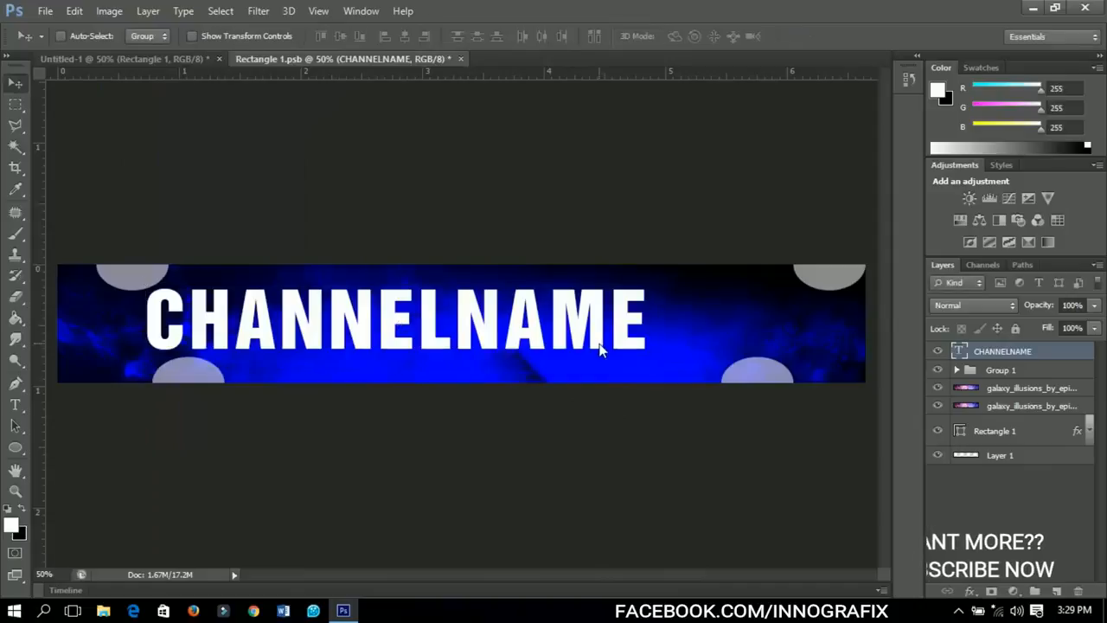
Centre the CHANNELNAME text horizontally and vertically on the whole banner canvas, leaving nothing selected.
{"action": "key", "text": "ctrl+a"}
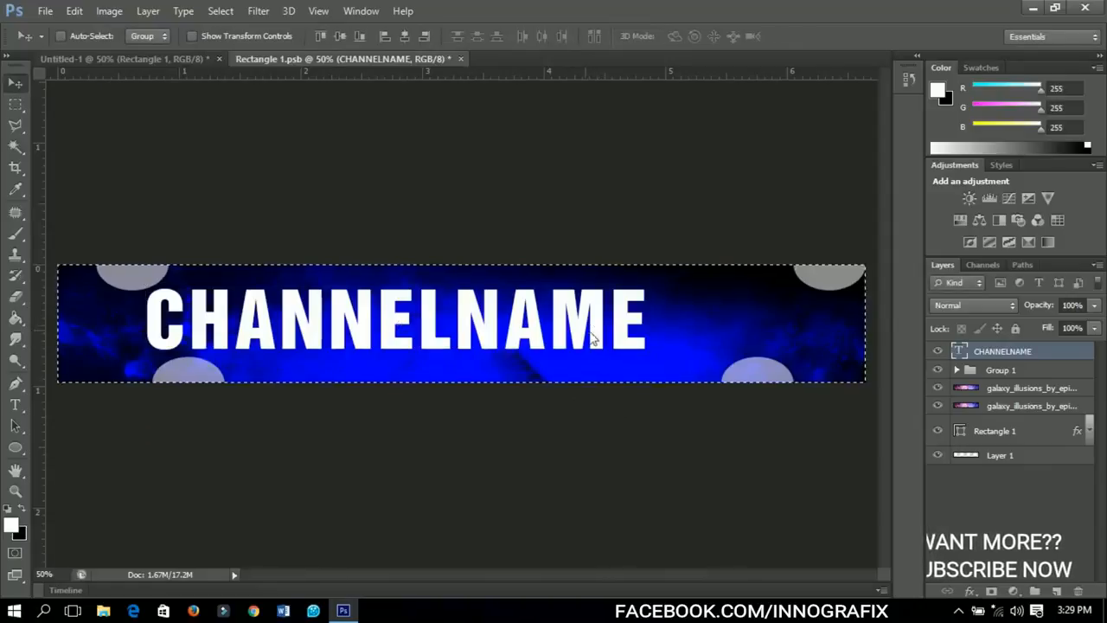
{"action": "left_click", "coordinate": [404, 36]}
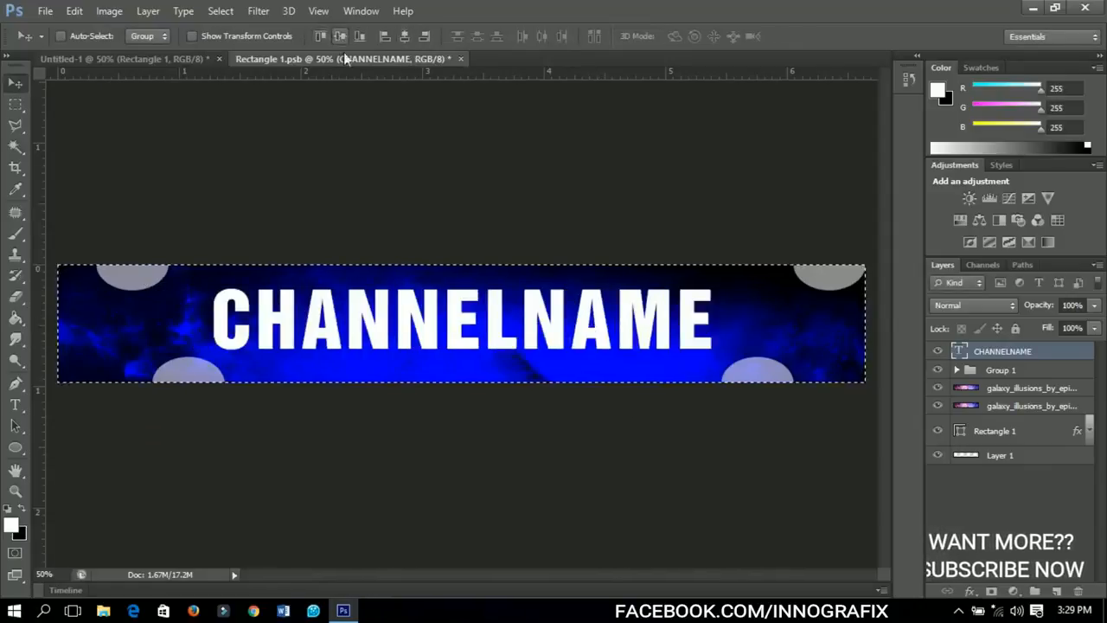
{"action": "left_click", "coordinate": [339, 36]}
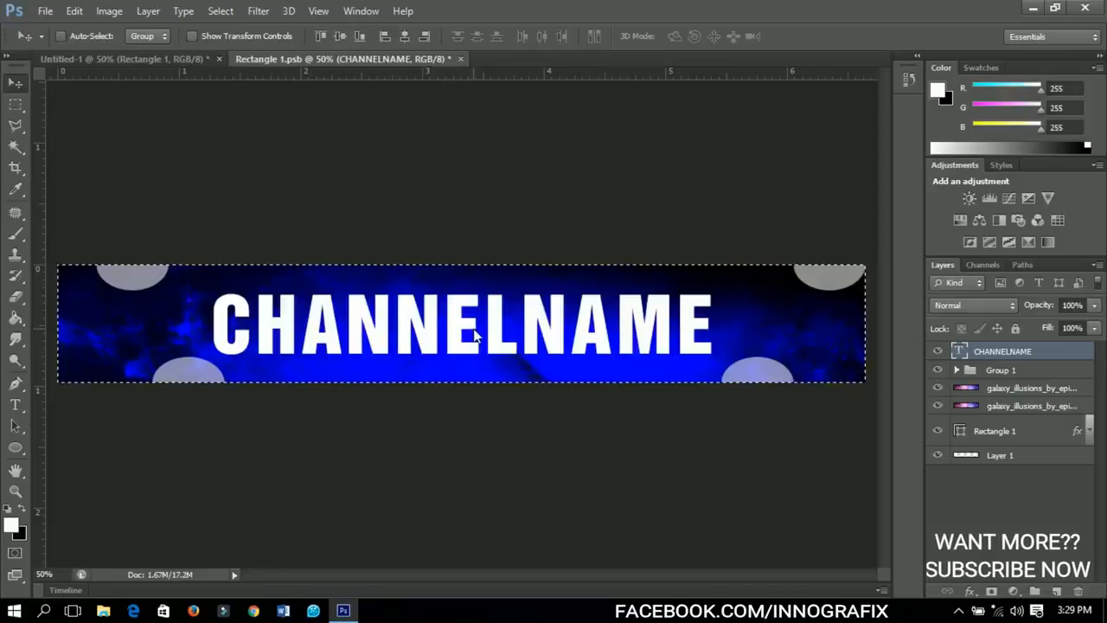
{"action": "key", "text": "ctrl+d"}
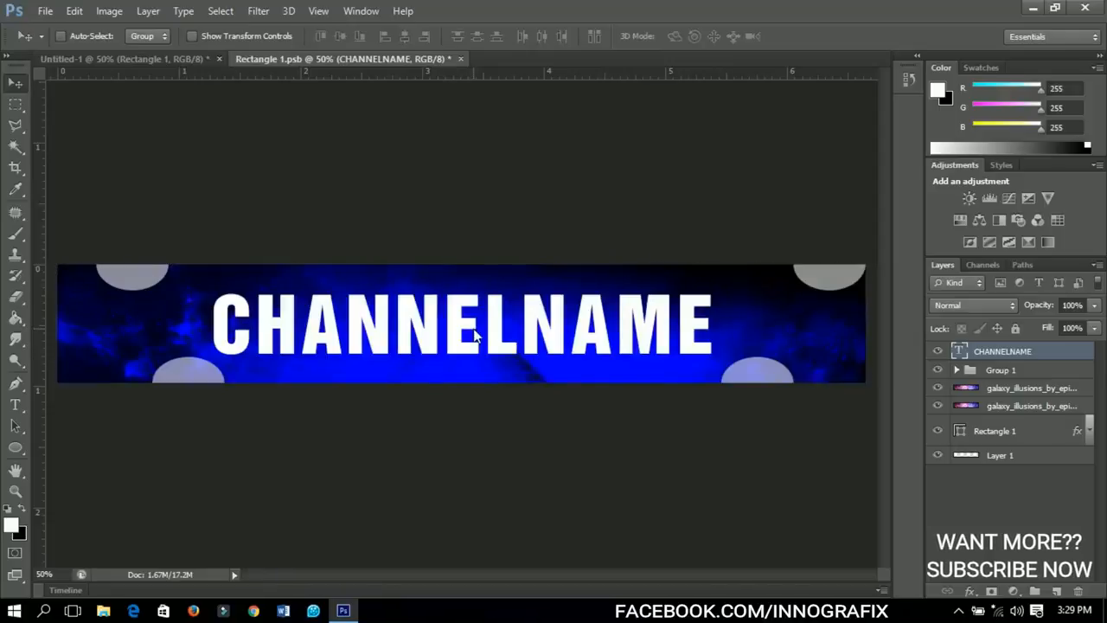
Add a linear black-to-white Gradient Overlay to the CHANNELNAME text layer at 40% opacity.
{"action": "right_click", "coordinate": [991, 361]}
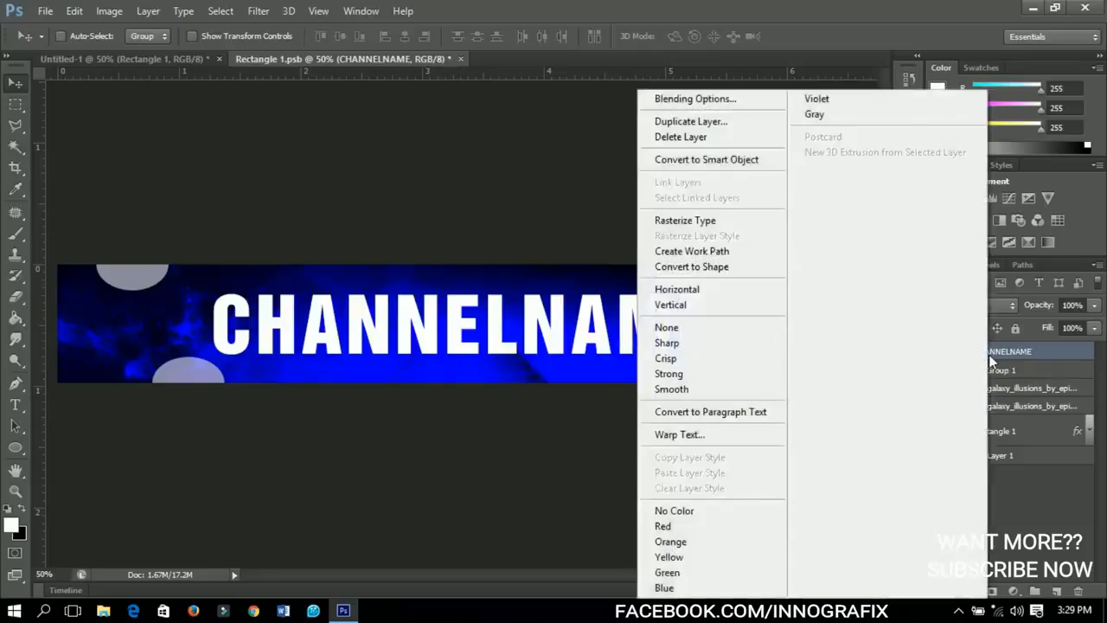
{"action": "left_click", "coordinate": [692, 105]}
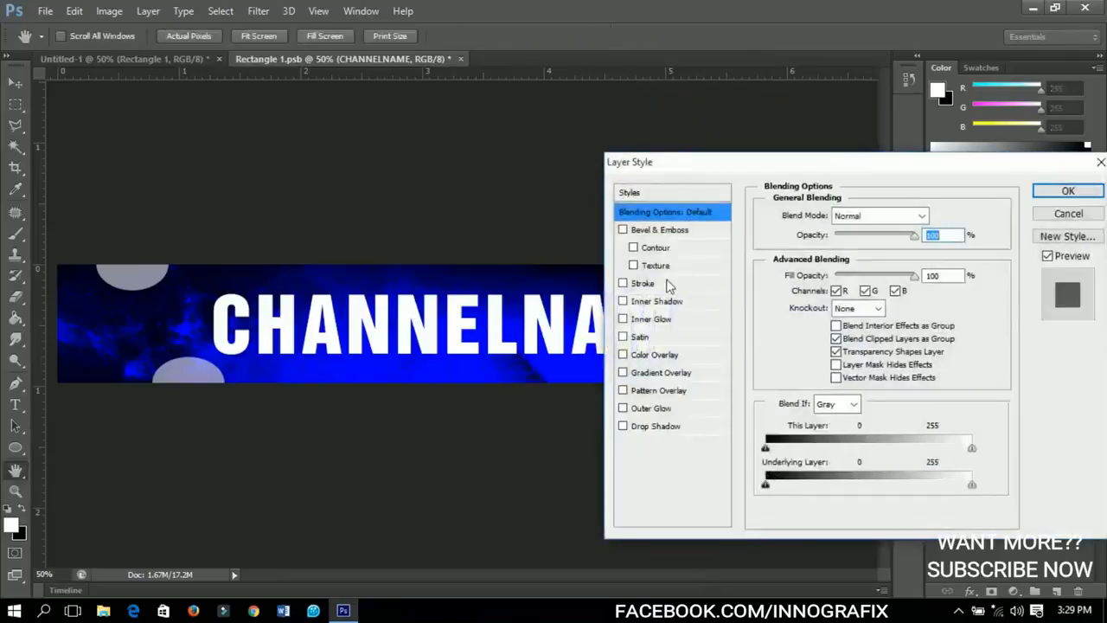
{"action": "left_click", "coordinate": [652, 377]}
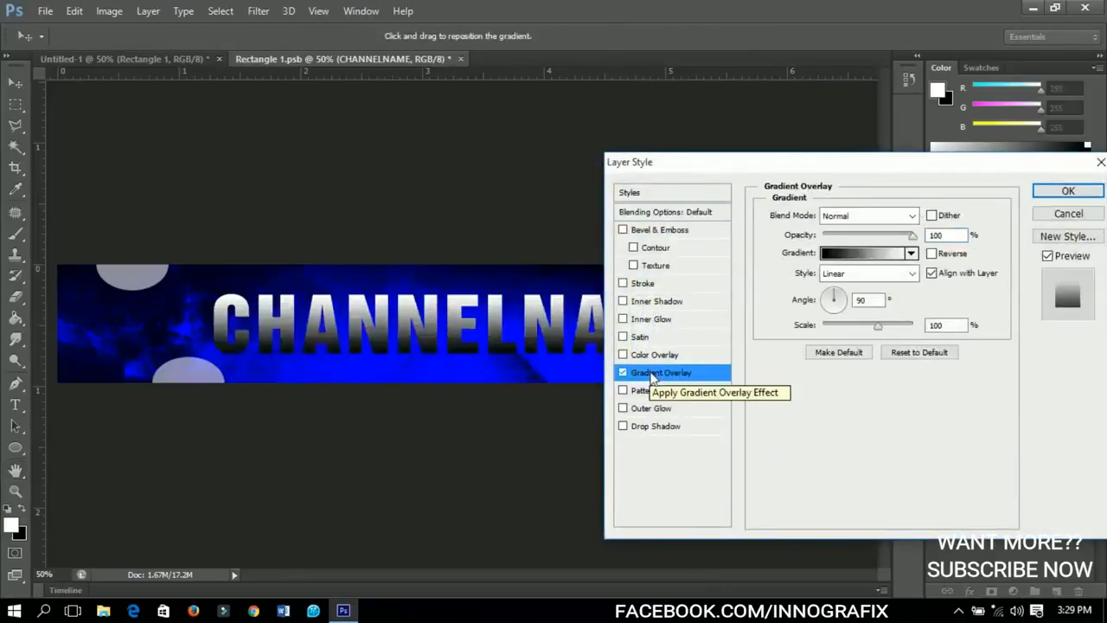
{"action": "left_click", "coordinate": [900, 253]}
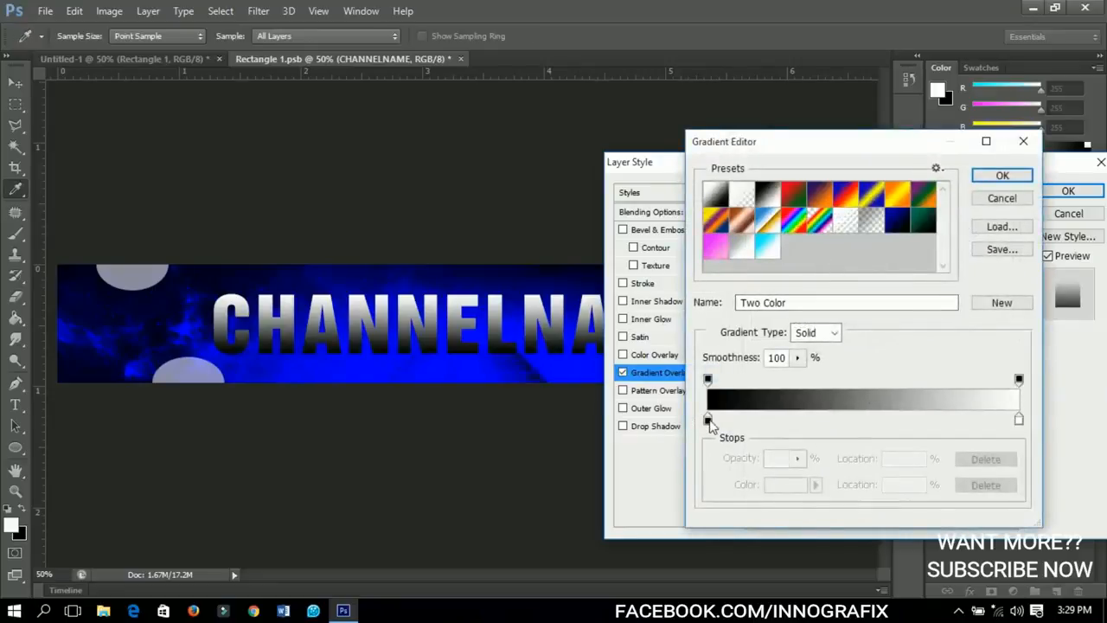
{"action": "left_click", "coordinate": [997, 181]}
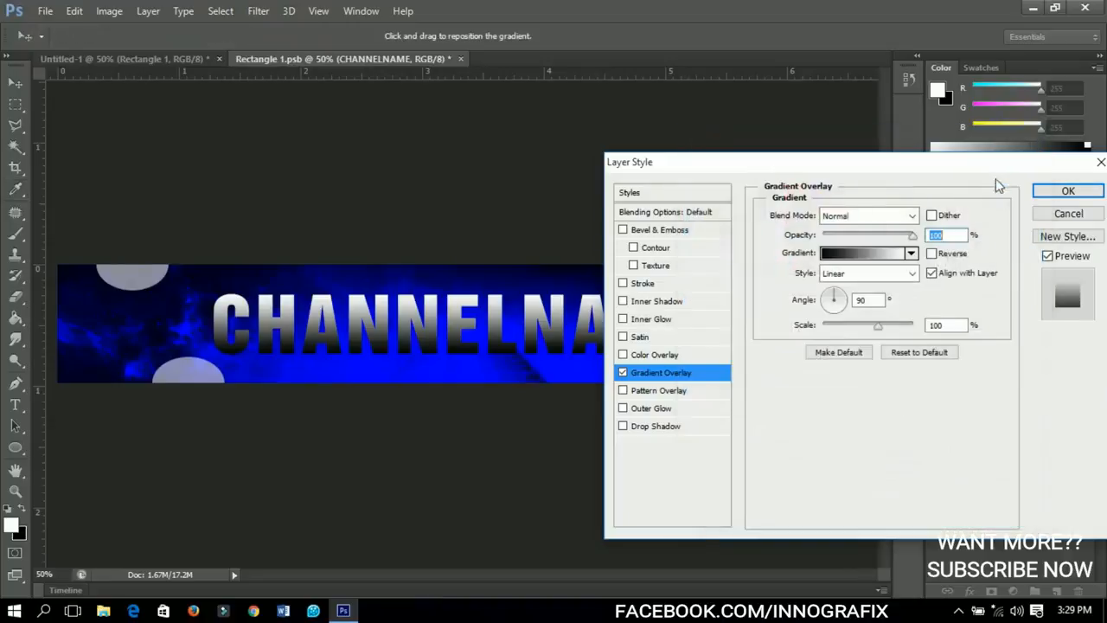
{"action": "left_click", "coordinate": [876, 235]}
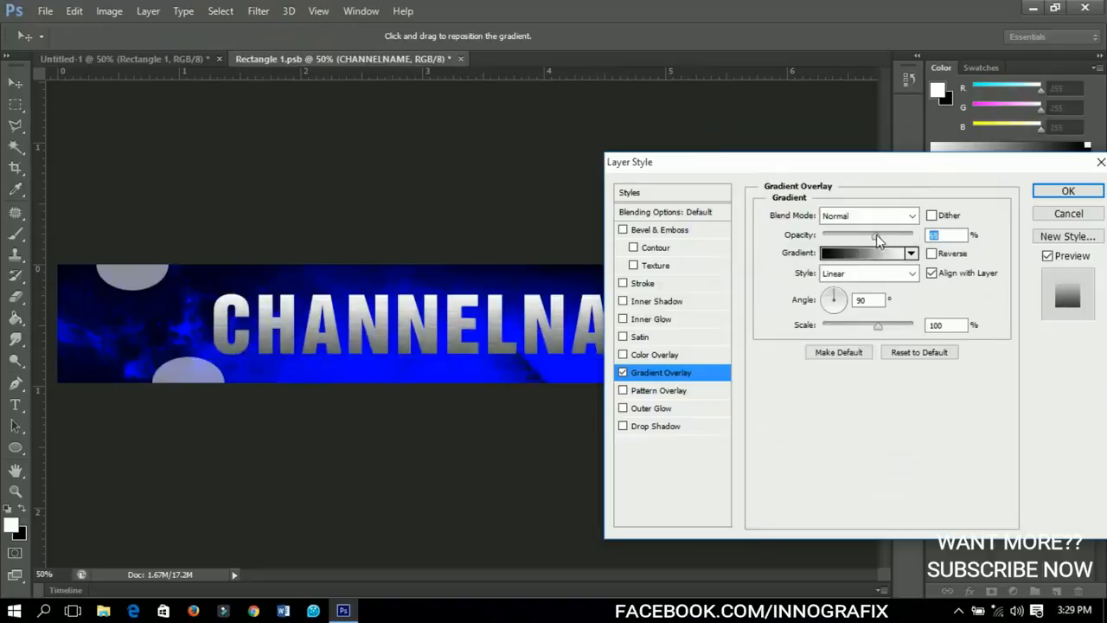
{"action": "type", "text": "40"}
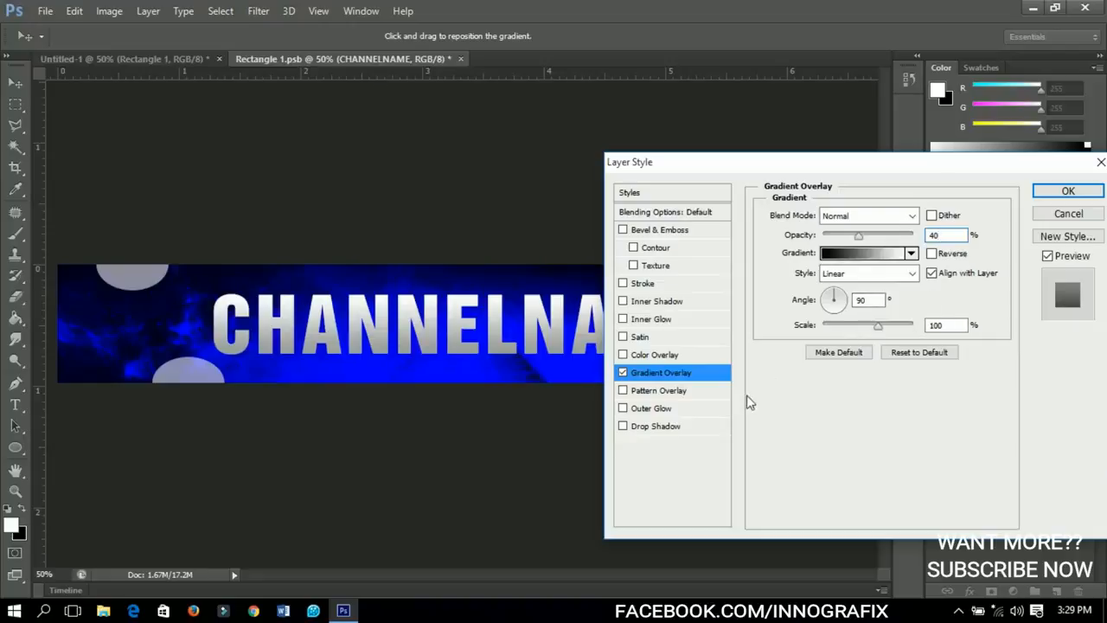
Add a black outside Stroke of 18 px to the CHANNELNAME text.
{"action": "left_click", "coordinate": [651, 286]}
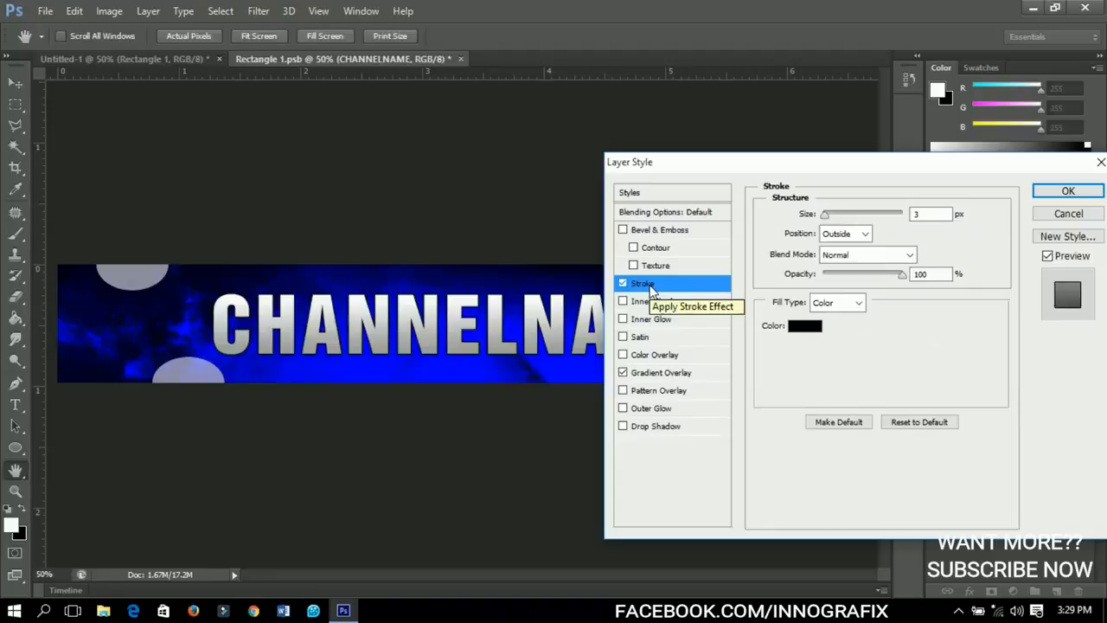
{"action": "double_click", "coordinate": [924, 215]}
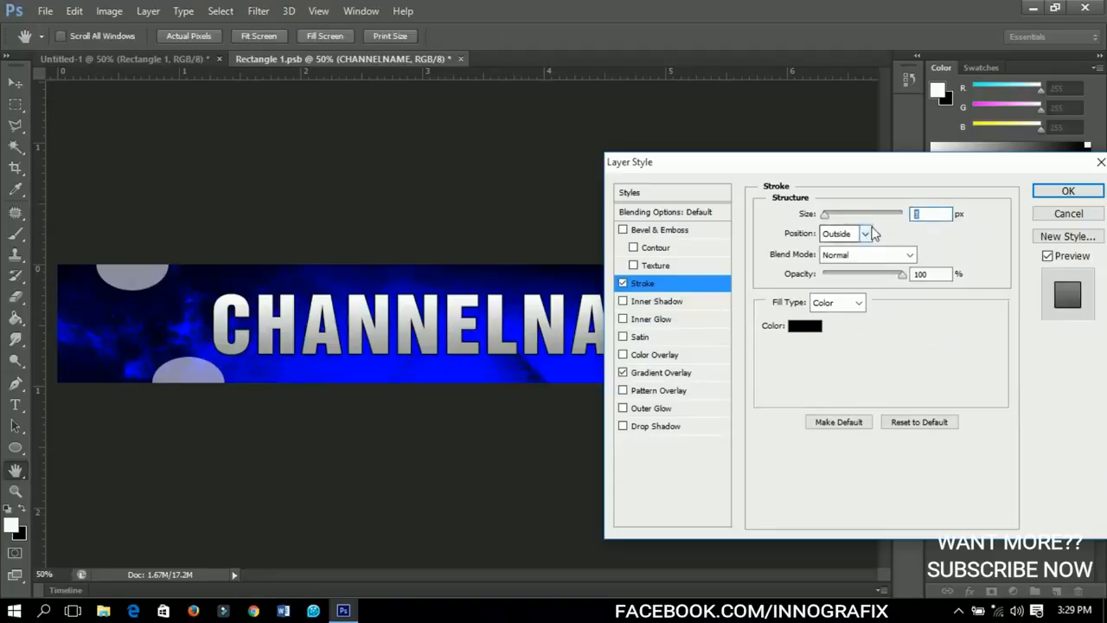
{"action": "type", "text": "18"}
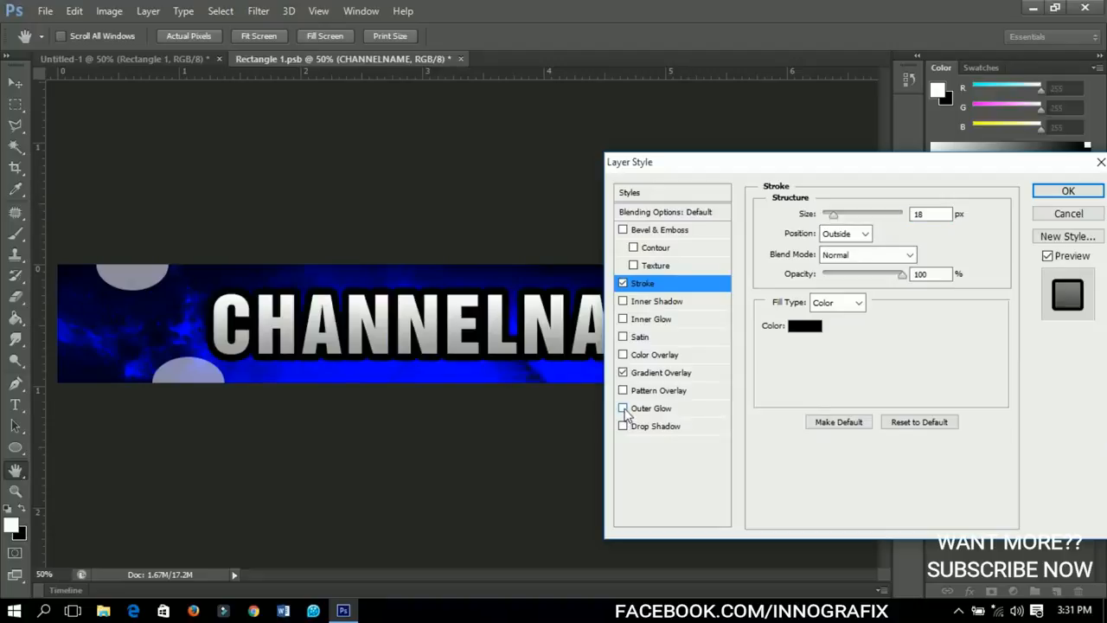
Add a pale yellow Outer Glow to the text with 24% spread and 51 px size, apply the style and collapse the effects list.
{"action": "left_click", "coordinate": [623, 408]}
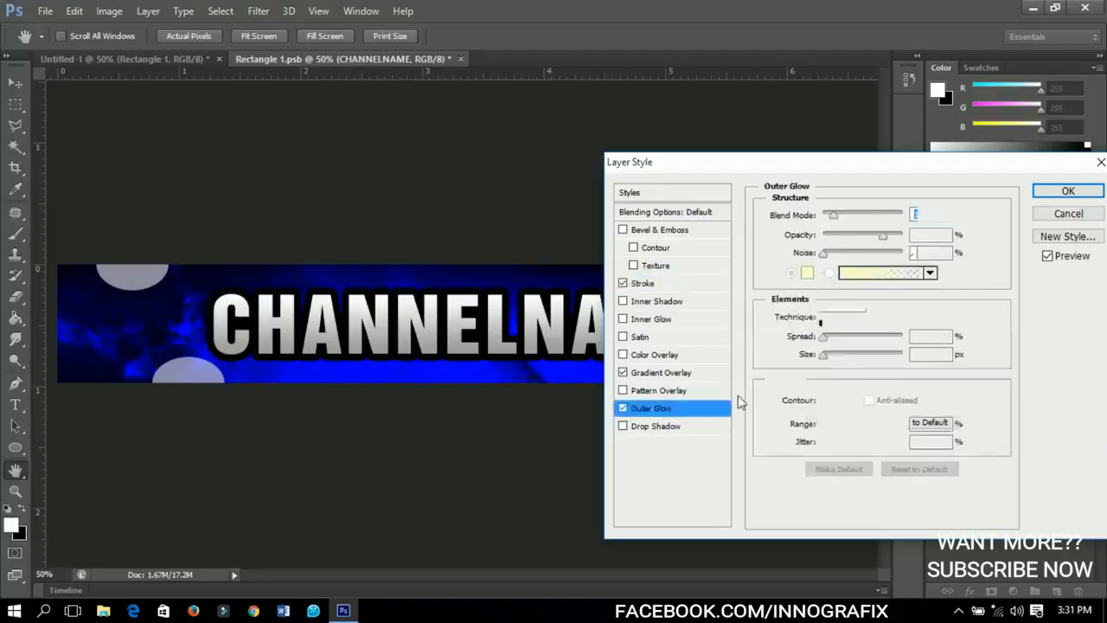
{"action": "left_click", "coordinate": [807, 273]}
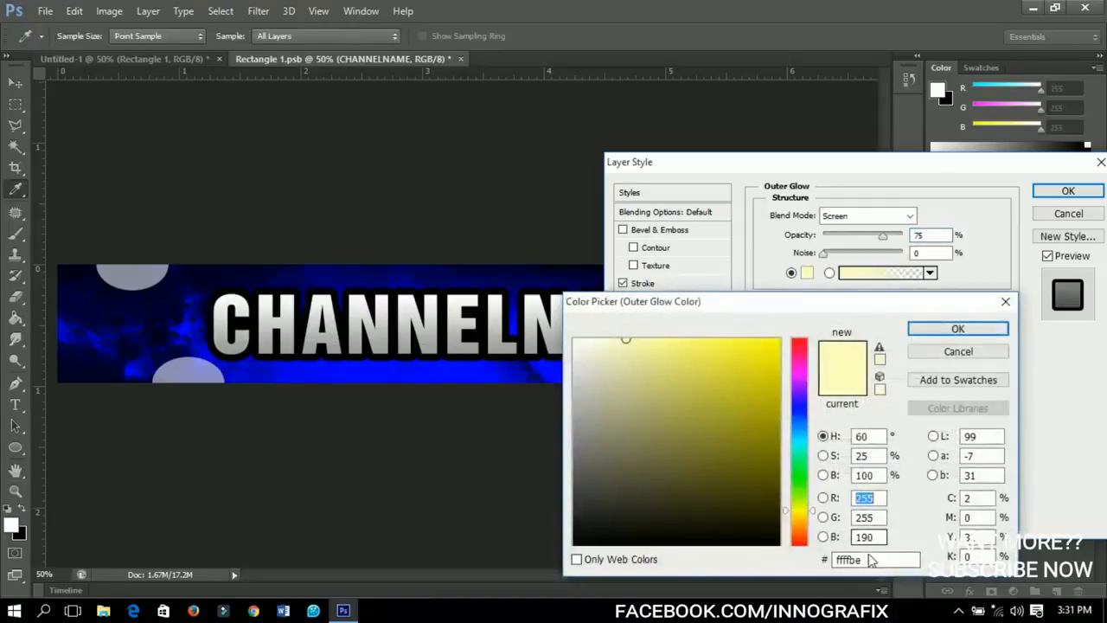
{"action": "left_click", "coordinate": [875, 561]}
{"action": "left_click_drag", "start_coordinate": [875, 564], "coordinate": [804, 570]}
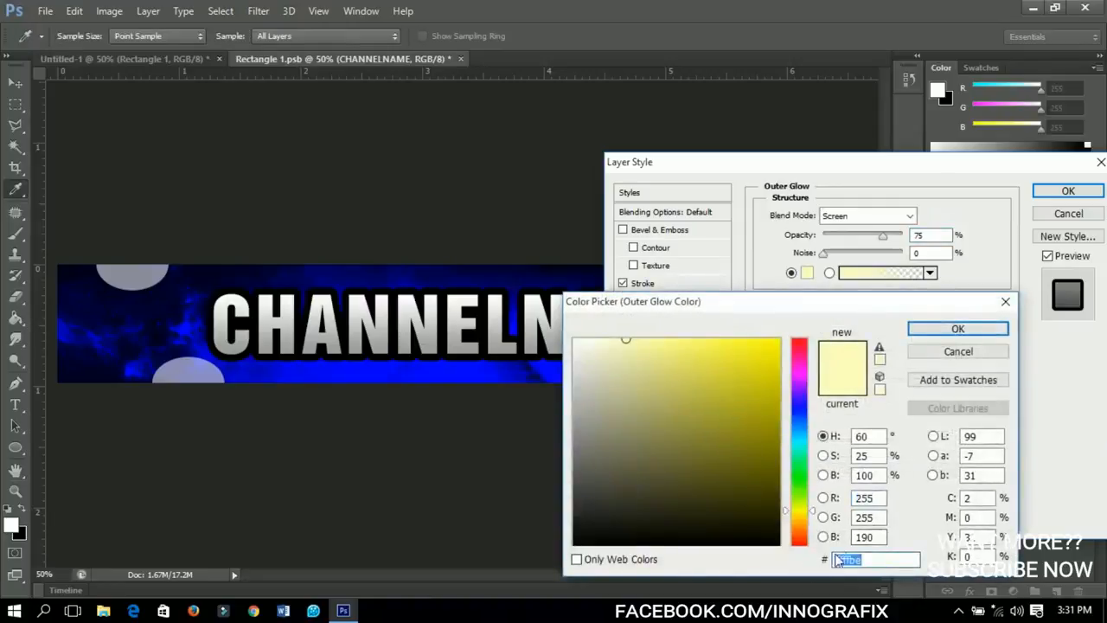
{"action": "left_click", "coordinate": [951, 337]}
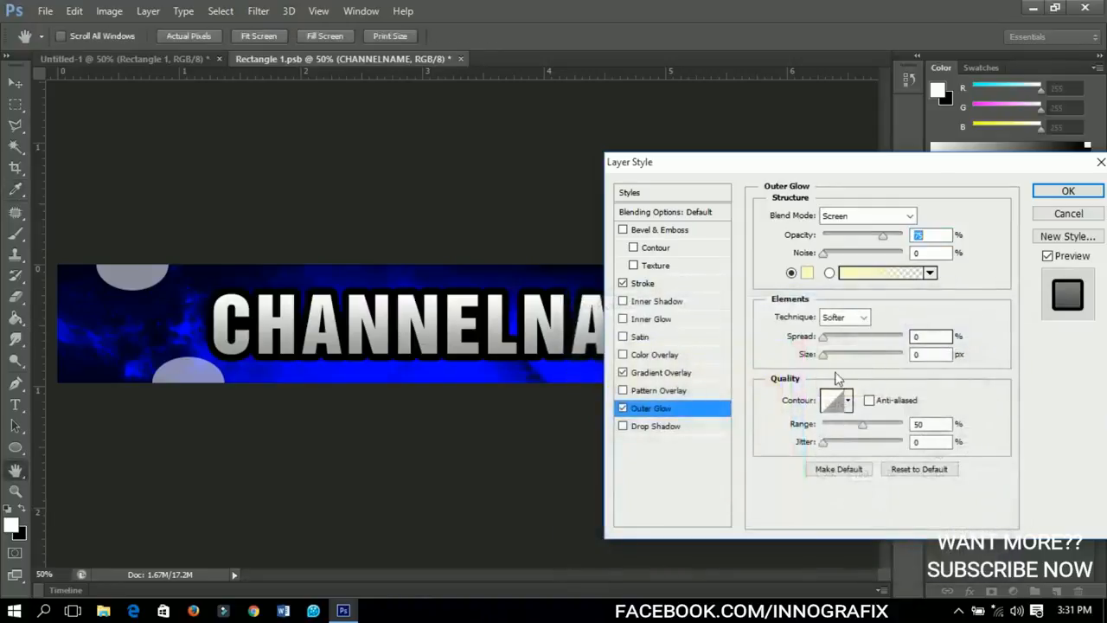
{"action": "left_click_drag", "start_coordinate": [925, 338], "coordinate": [893, 342]}
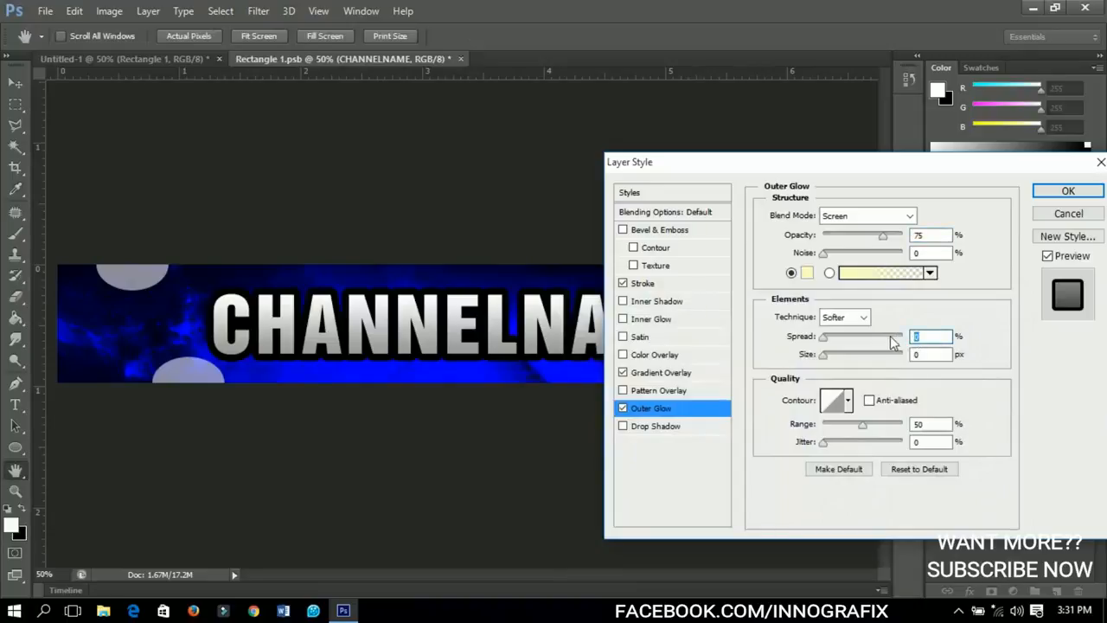
{"action": "type", "text": "24"}
{"action": "left_click_drag", "start_coordinate": [923, 354], "coordinate": [850, 355]}
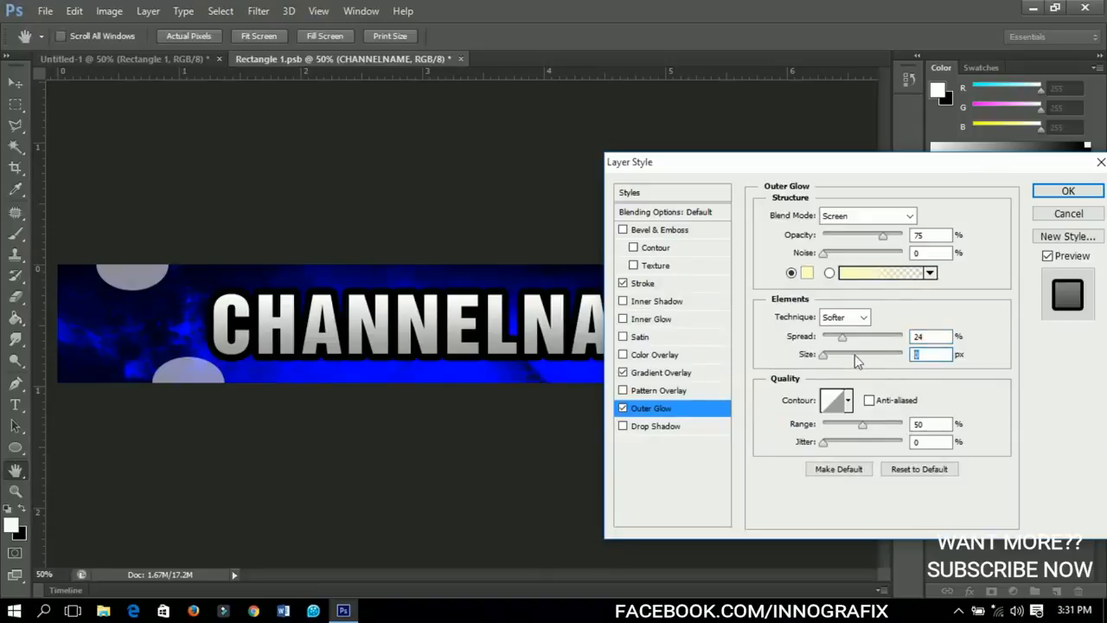
{"action": "type", "text": "51"}
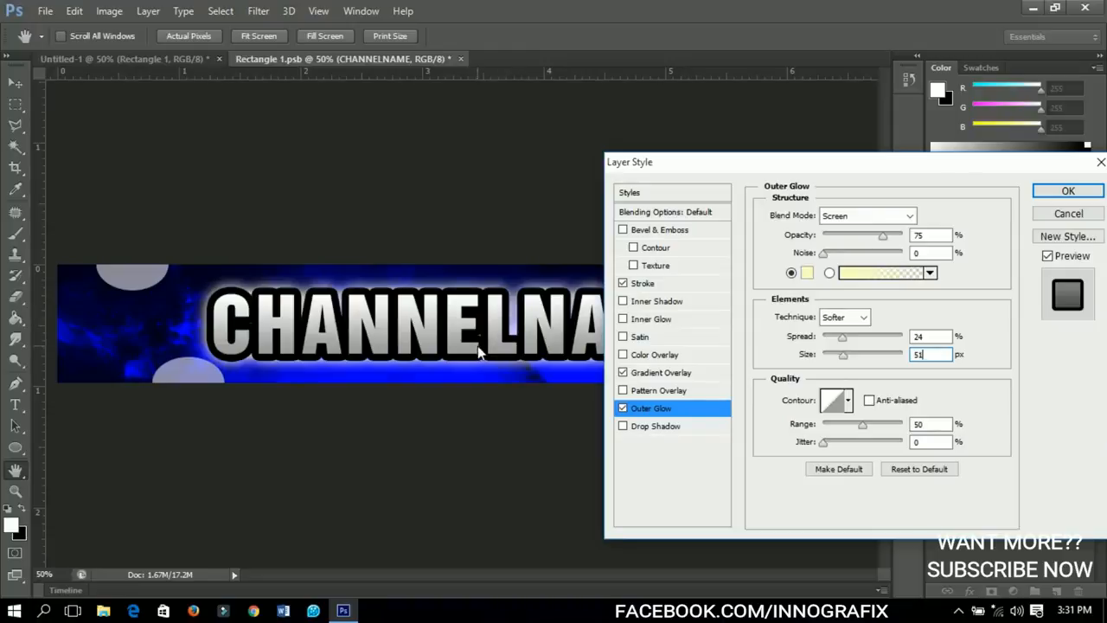
{"action": "left_click", "coordinate": [1068, 191]}
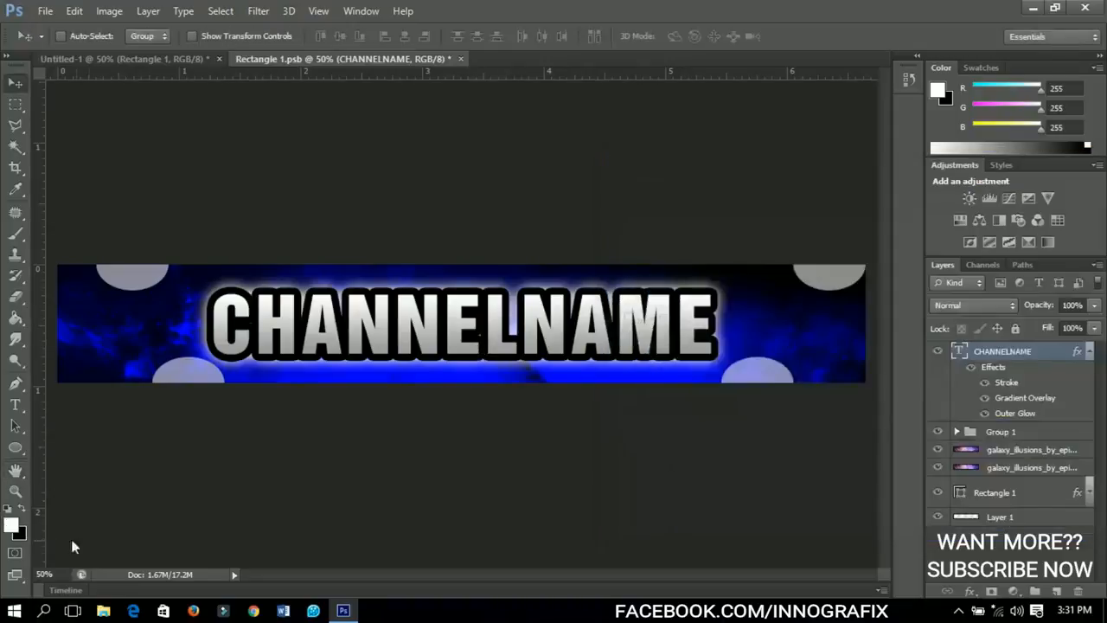
{"action": "left_click", "coordinate": [1090, 353]}
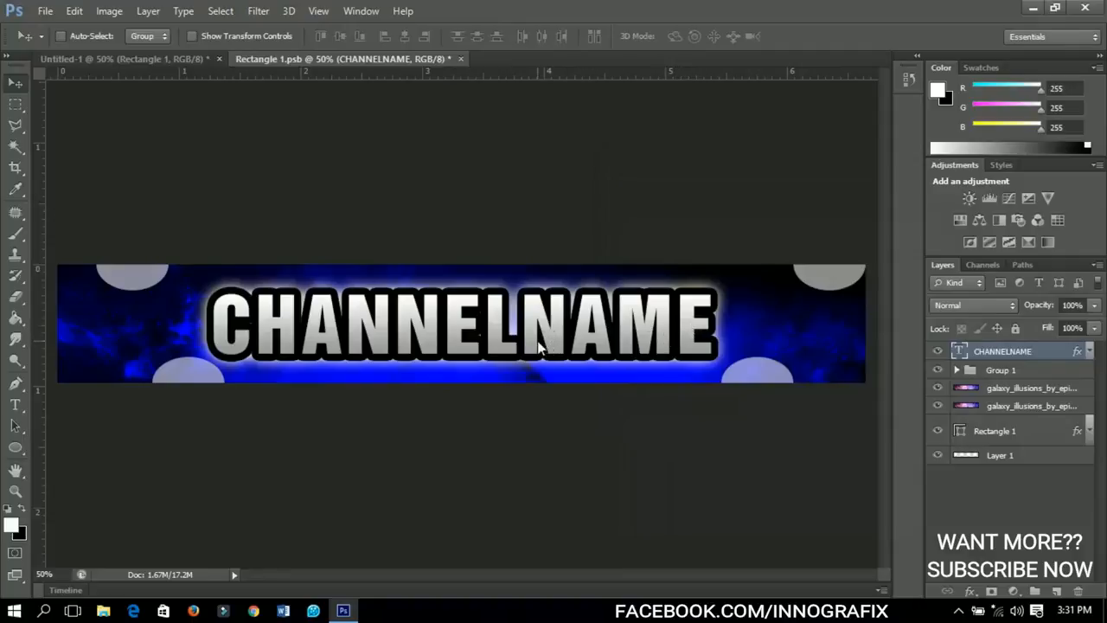
Recolour the NAME part of the CHANNELNAME text to cyan #2afdfb.
{"action": "key", "text": "t"}
{"action": "left_click_drag", "start_coordinate": [521, 325], "coordinate": [725, 332]}
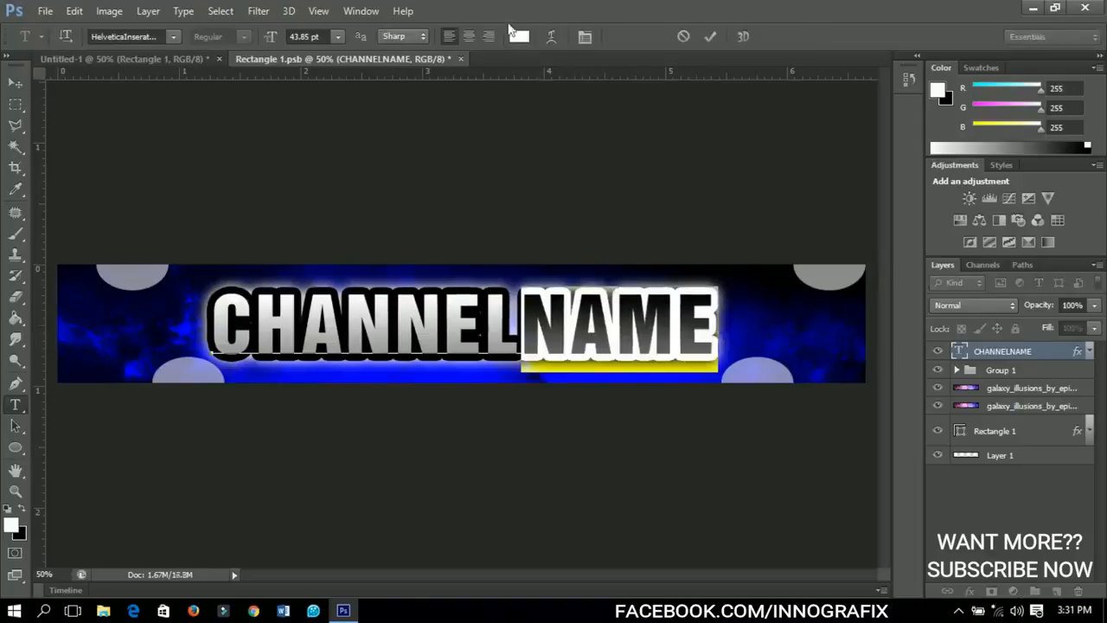
{"action": "left_click", "coordinate": [520, 37]}
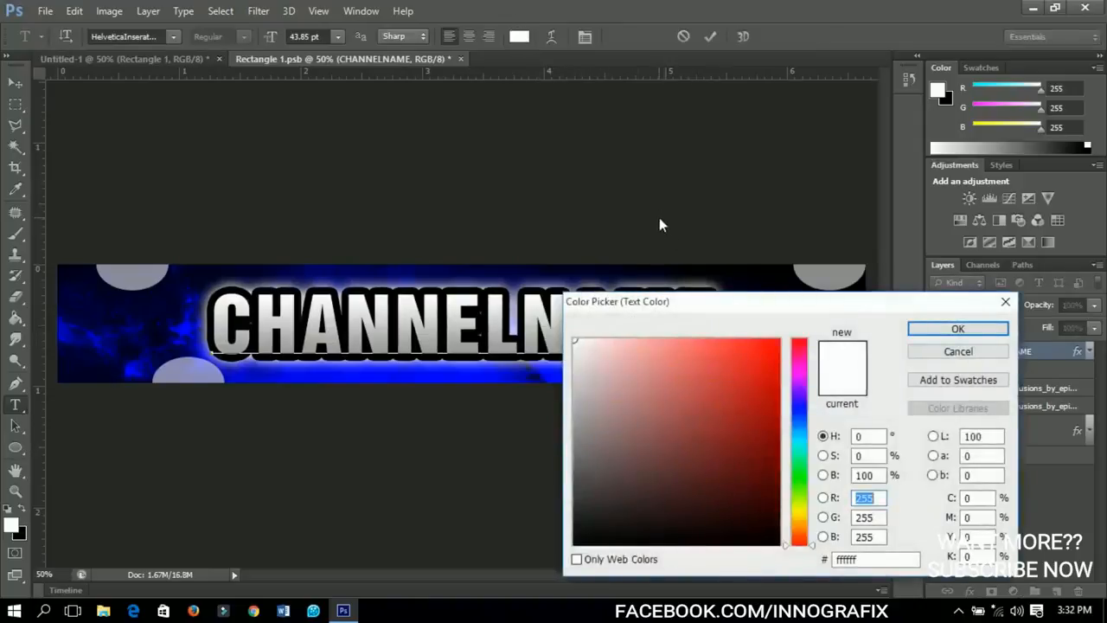
{"action": "left_click_drag", "start_coordinate": [866, 562], "coordinate": [729, 570]}
{"action": "type", "text": "2a"}
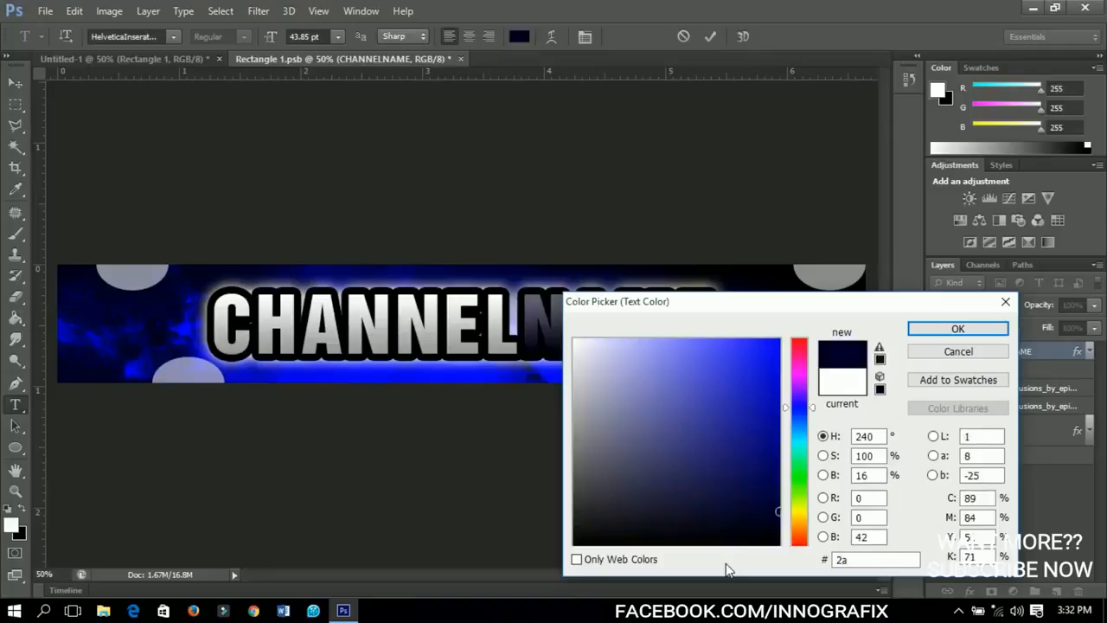
{"action": "type", "text": "fdfb"}
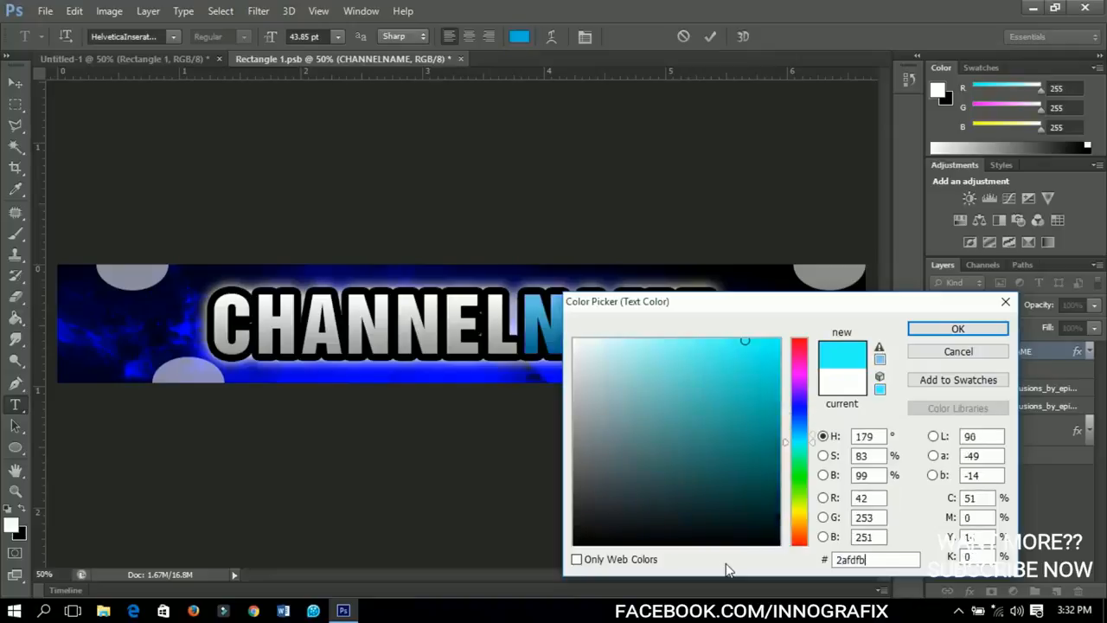
{"action": "left_click", "coordinate": [969, 328]}
{"action": "left_click", "coordinate": [16, 83]}
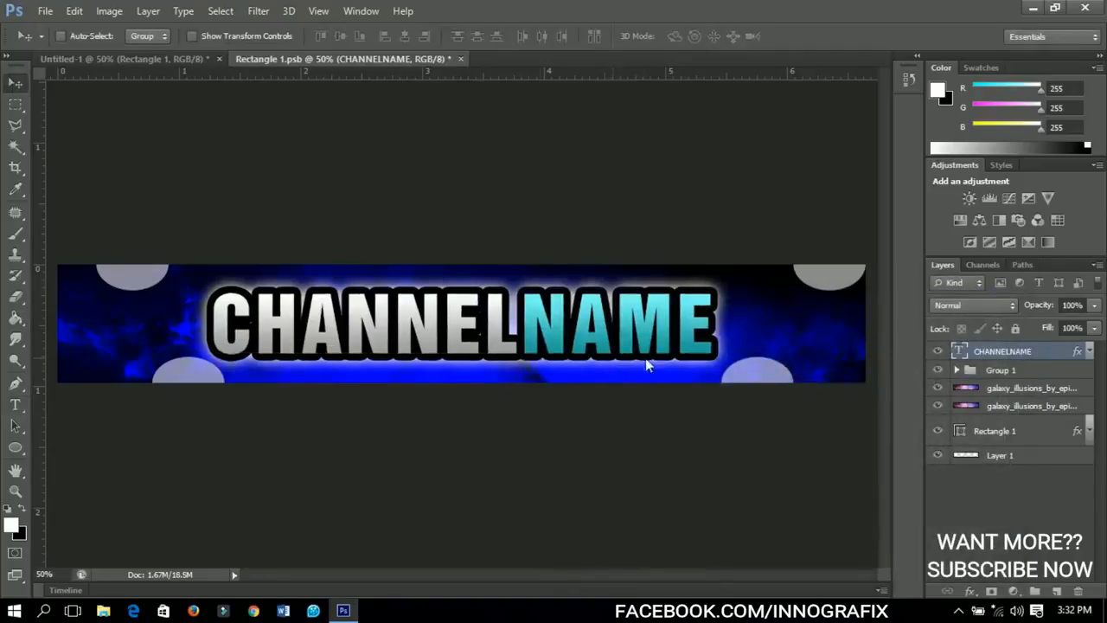
Scale the CHANNELNAME text down about its centre to about 85% of its size.
{"action": "key", "text": "ctrl+t"}
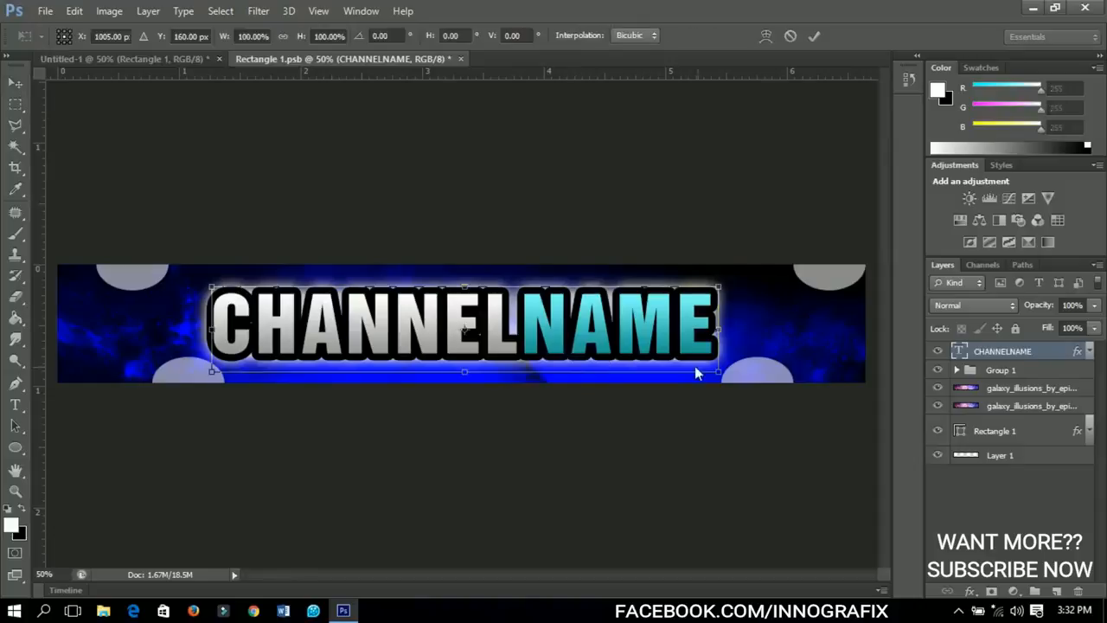
{"action": "left_click_drag", "start_coordinate": [717, 376], "coordinate": [679, 374]}
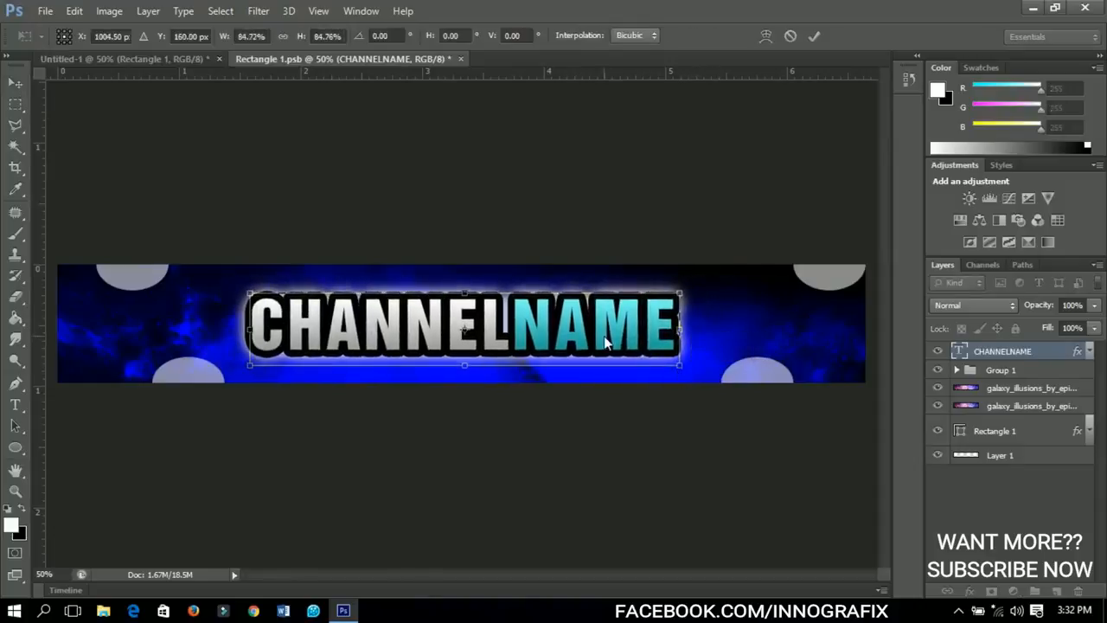
{"action": "key", "text": "Return"}
Nudge the CHANNELNAME text upward to make room for a tagline between it and the banner's lower edge.
{"action": "key", "text": "Up"}
{"action": "key", "text": "Up"}
{"action": "key", "text": "Up"}
{"action": "key", "text": "Up"}
{"action": "key", "text": "Up"}
{"action": "key", "text": "Up"}
{"action": "key", "text": "Up"}
{"action": "key", "text": "Up"}
{"action": "key", "text": "Up"}
{"action": "key", "text": "Up"}
{"action": "key", "text": "Up"}
{"action": "key", "text": "Up"}
{"action": "key", "text": "Up"}
{"action": "key", "text": "Up"}
{"action": "key", "text": "Up"}
{"action": "key", "text": "Up"}
{"action": "key", "text": "Up"}
{"action": "key", "text": "Up"}
{"action": "key", "text": "Up"}
{"action": "key", "text": "Up"}
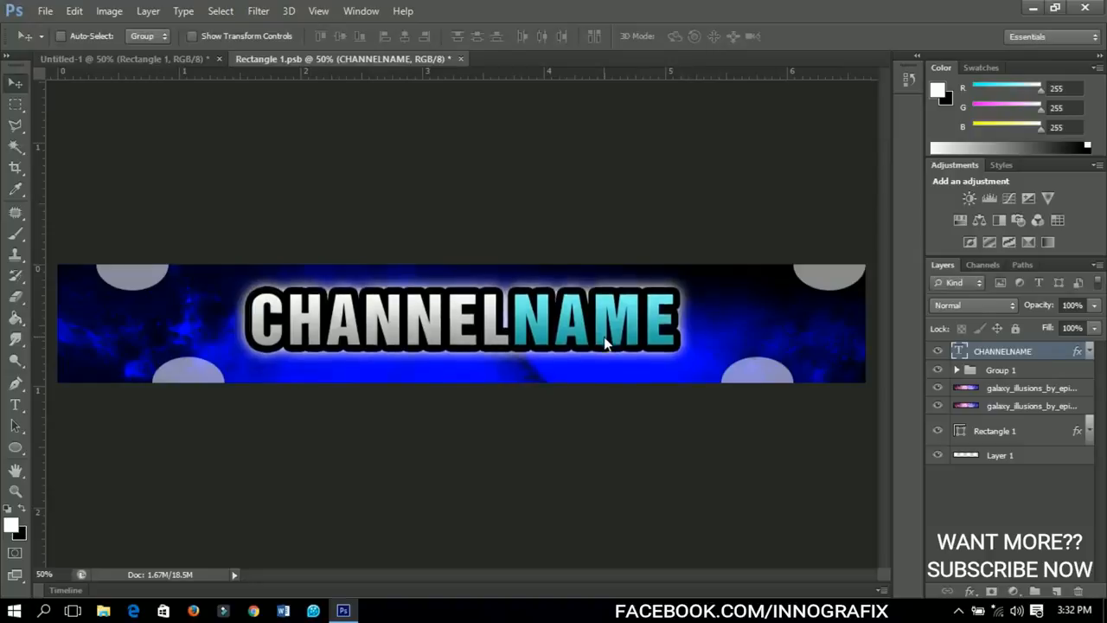
{"action": "key", "text": "Up"}
{"action": "key", "text": "Up"}
{"action": "key", "text": "Up"}
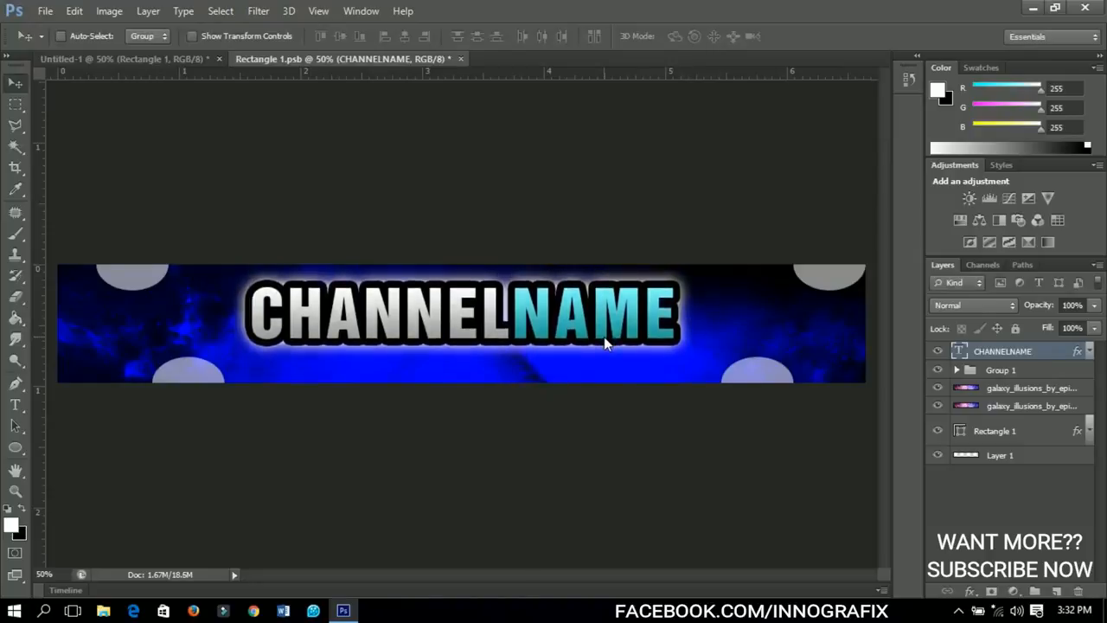
{"action": "key", "text": "Up"}
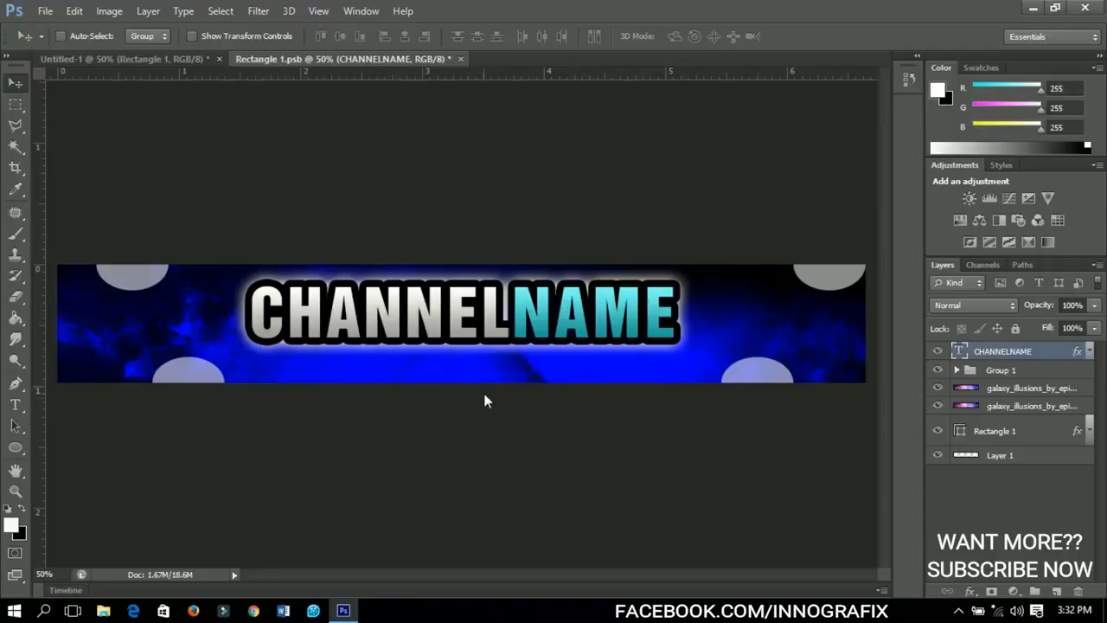
Add a new text line reading SUBSCRIBE FOR GOODIES just below the channel name.
{"action": "left_click", "coordinate": [16, 405]}
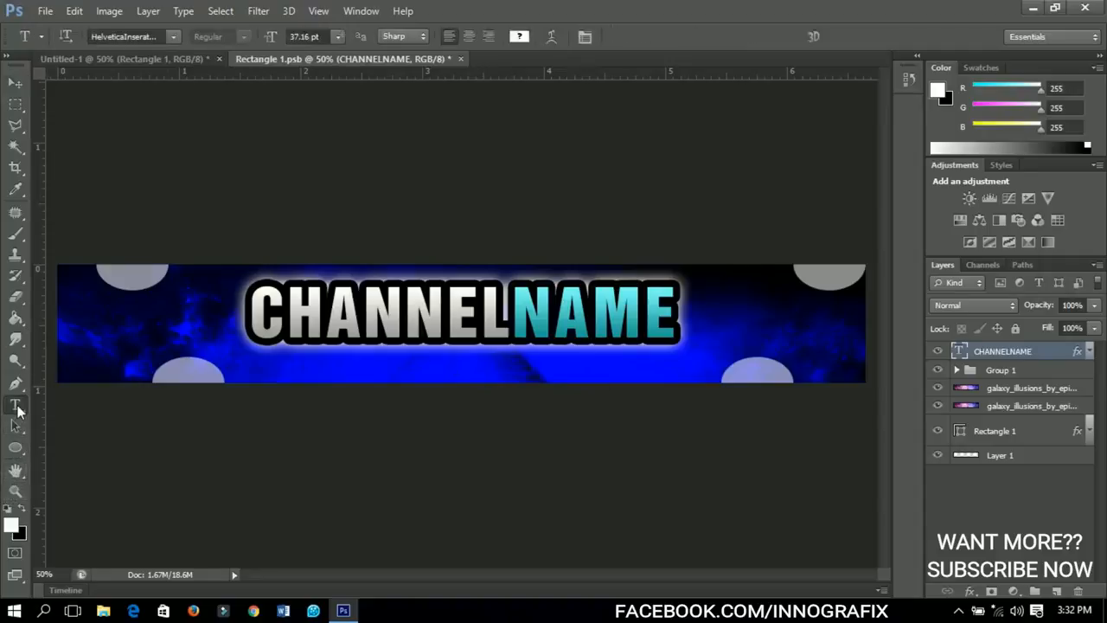
{"action": "left_click", "coordinate": [375, 365]}
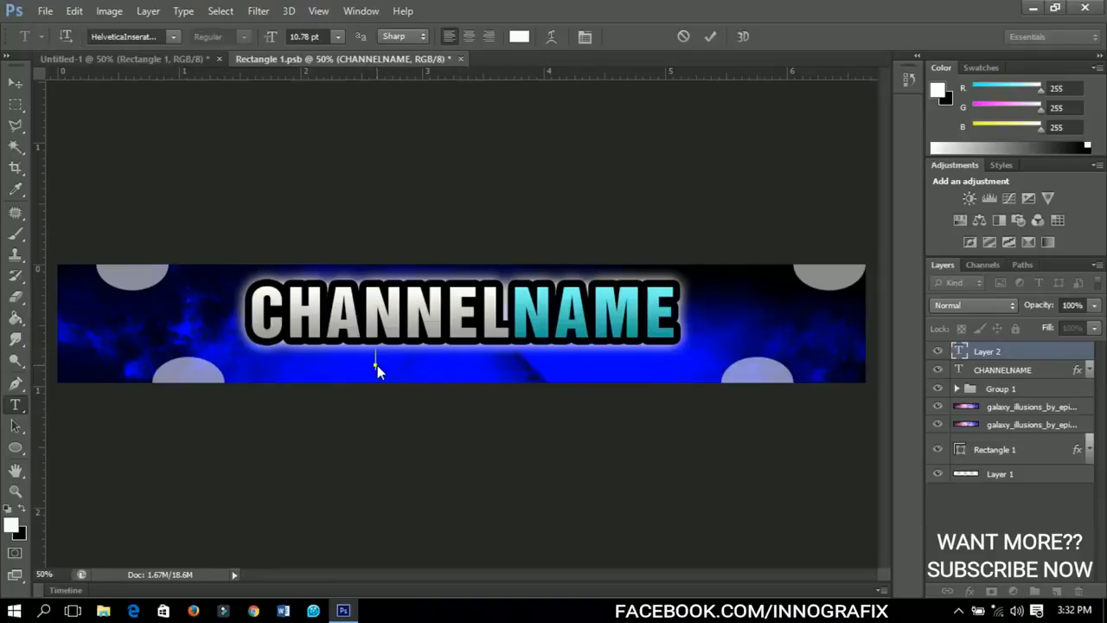
{"action": "type", "text": "subs"}
{"action": "key", "text": "BackSpace"}
{"action": "key", "text": "BackSpace"}
{"action": "key", "text": "BackSpace"}
{"action": "type", "text": "ubscribe f"}
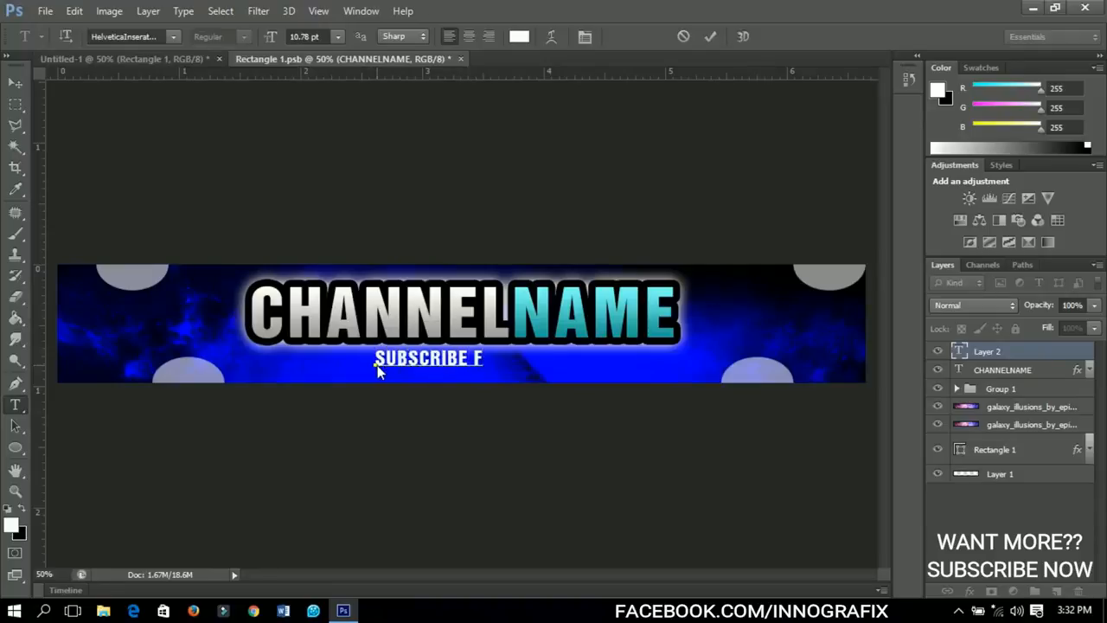
{"action": "type", "text": "or good"}
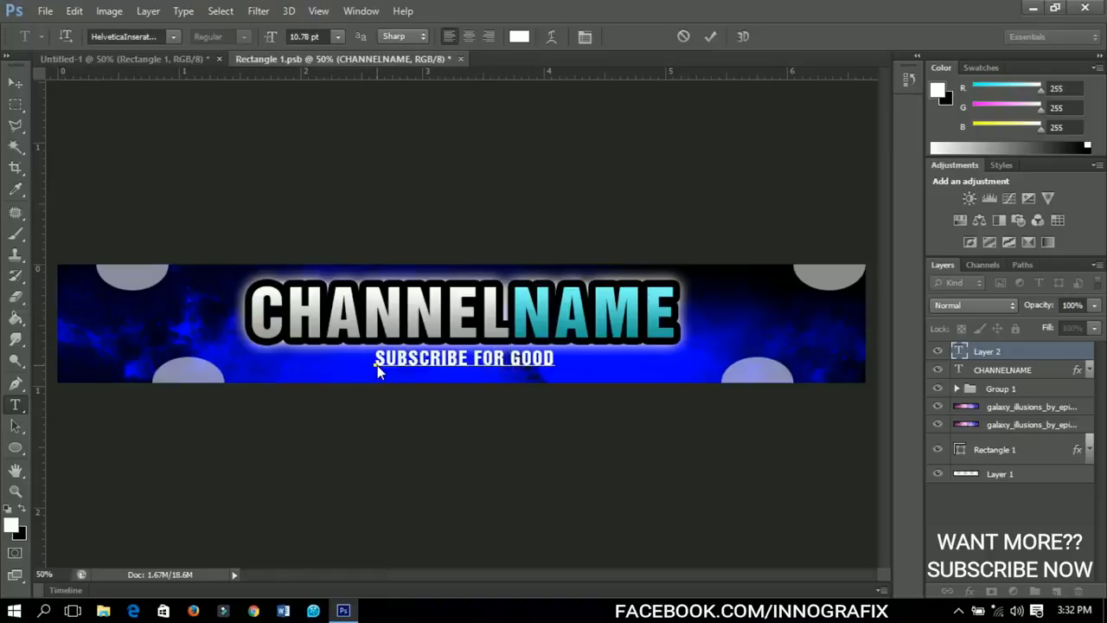
{"action": "type", "text": "ies"}
Recolour the whole SUBSCRIBE FOR GOODIES text to bright red and commit the text edit.
{"action": "key", "text": "ctrl"}
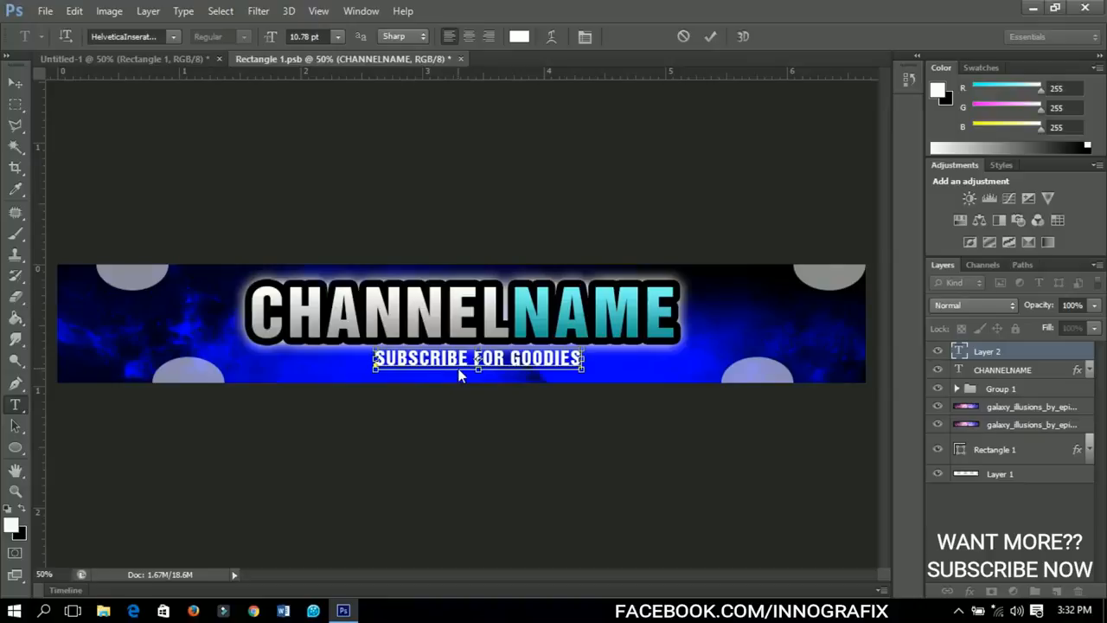
{"action": "key", "text": "ctrl+a"}
{"action": "left_click", "coordinate": [519, 37]}
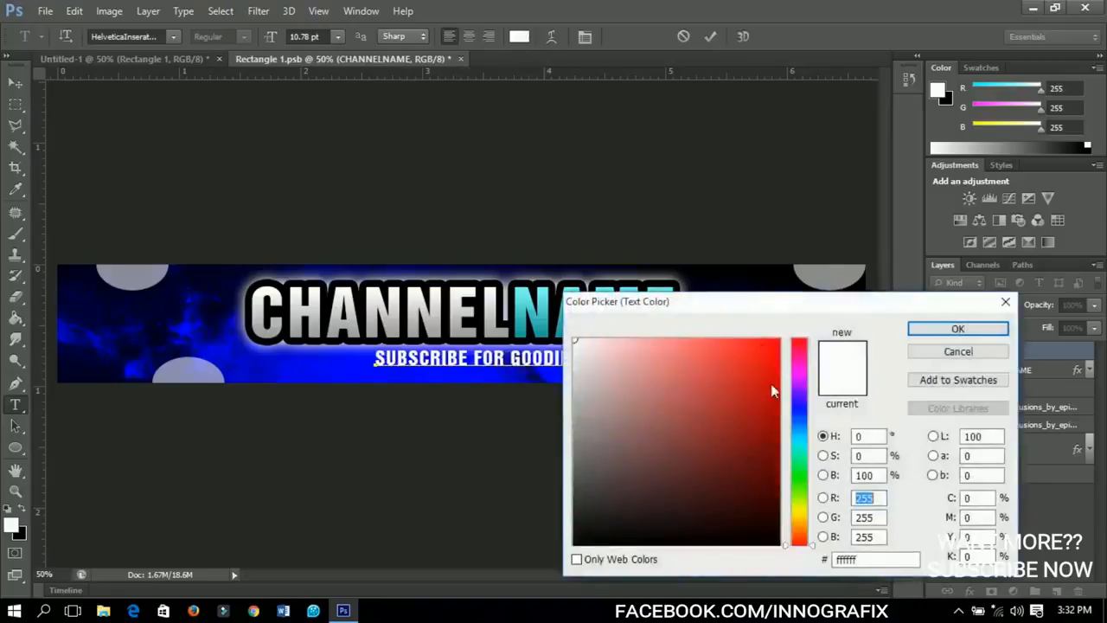
{"action": "left_click_drag", "start_coordinate": [754, 373], "coordinate": [787, 334]}
{"action": "left_click", "coordinate": [916, 332]}
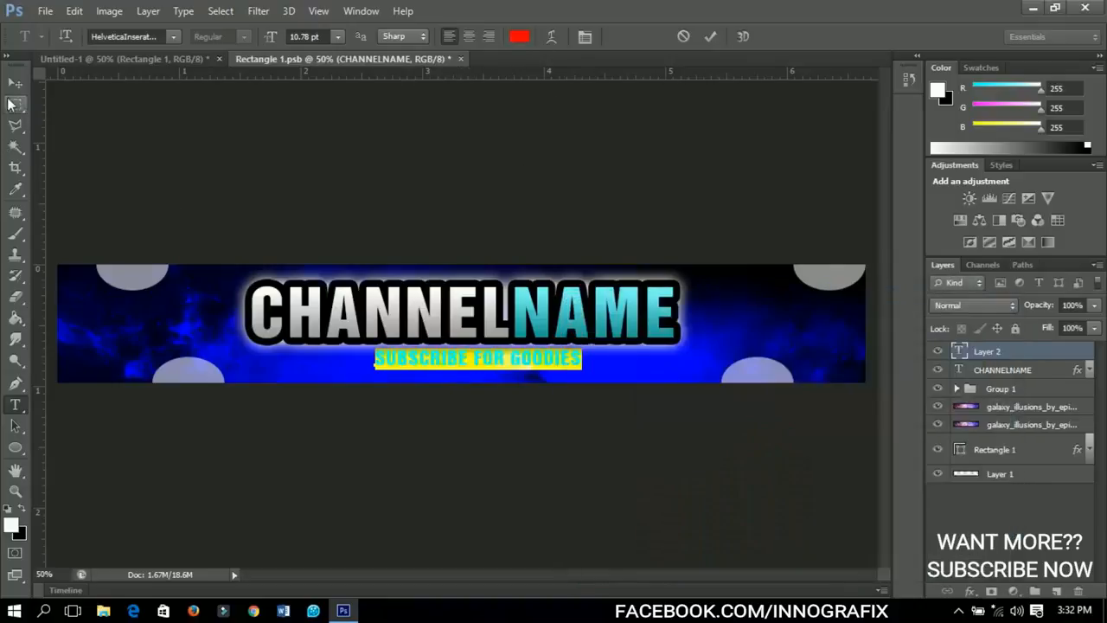
{"action": "left_click", "coordinate": [15, 84]}
Scale the SUBSCRIBE FOR GOODIES text up about its centre to about 128% of its size.
{"action": "key", "text": "ctrl+t"}
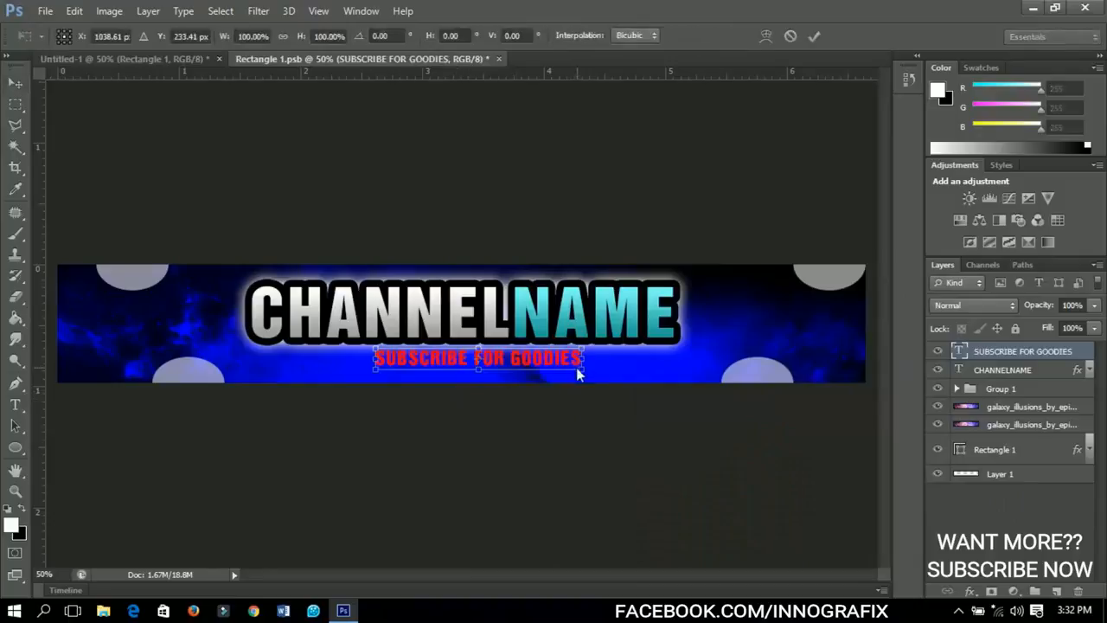
{"action": "left_click_drag", "start_coordinate": [578, 374], "coordinate": [611, 381]}
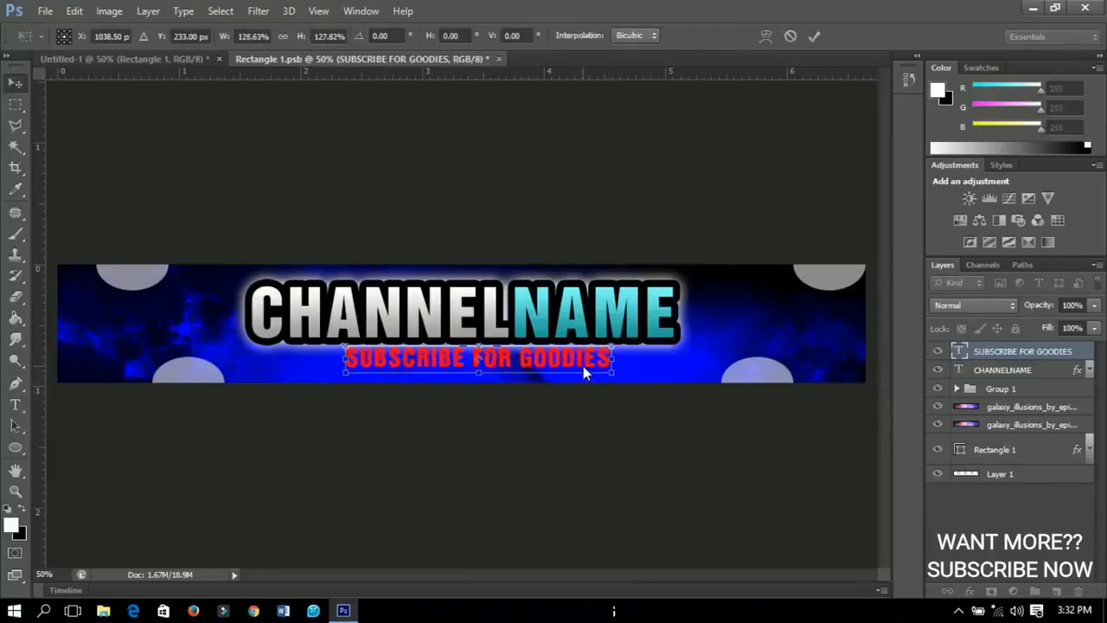
{"action": "key", "text": "Return"}
Centre the SUBSCRIBE FOR GOODIES text horizontally on the whole banner canvas, deselect, and nudge it slightly down from the channel name.
{"action": "key", "text": "ctrl+a"}
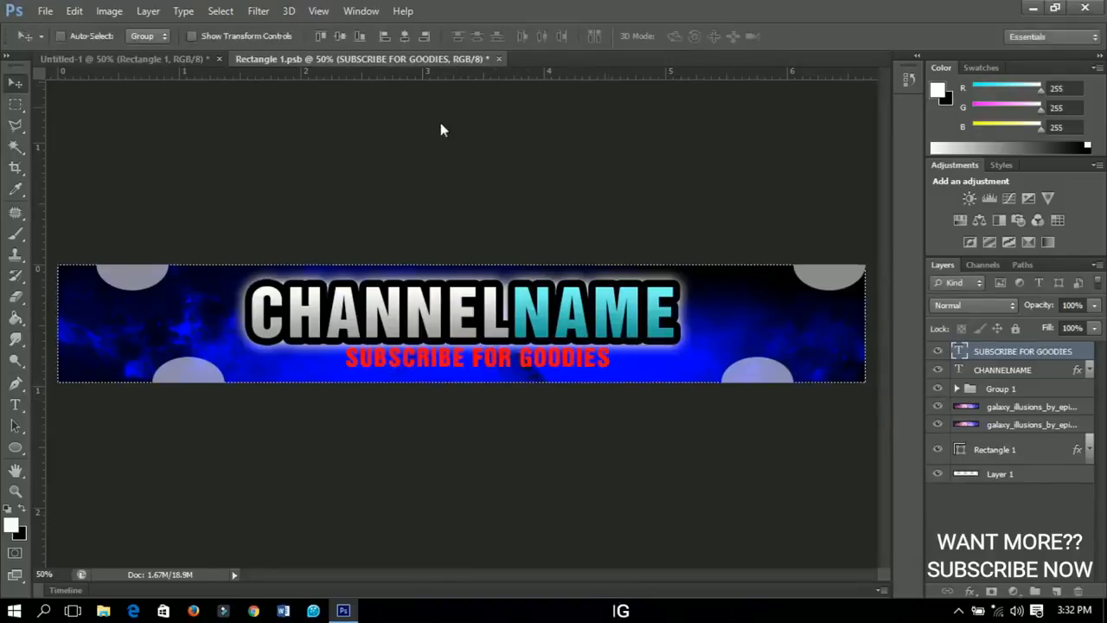
{"action": "left_click", "coordinate": [405, 38]}
{"action": "key", "text": "ctrl+d"}
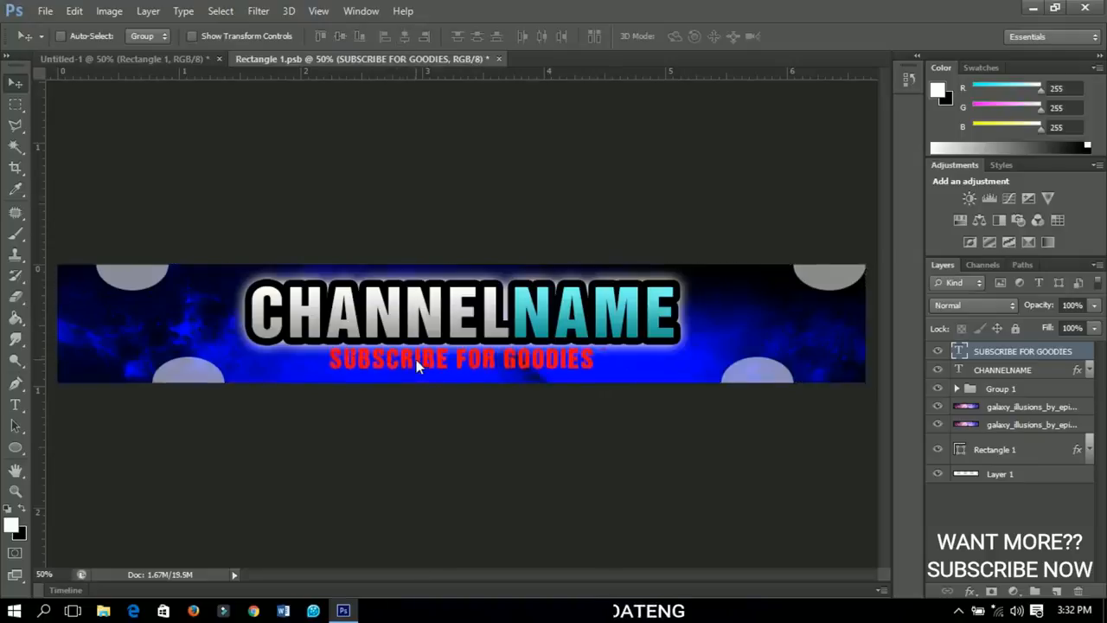
{"action": "key", "text": "Down"}
{"action": "key", "text": "Down"}
{"action": "key", "text": "Down"}
{"action": "key", "text": "Down"}
{"action": "key", "text": "Down"}
{"action": "key", "text": "Down"}
{"action": "key", "text": "Down"}
{"action": "key", "text": "Down"}
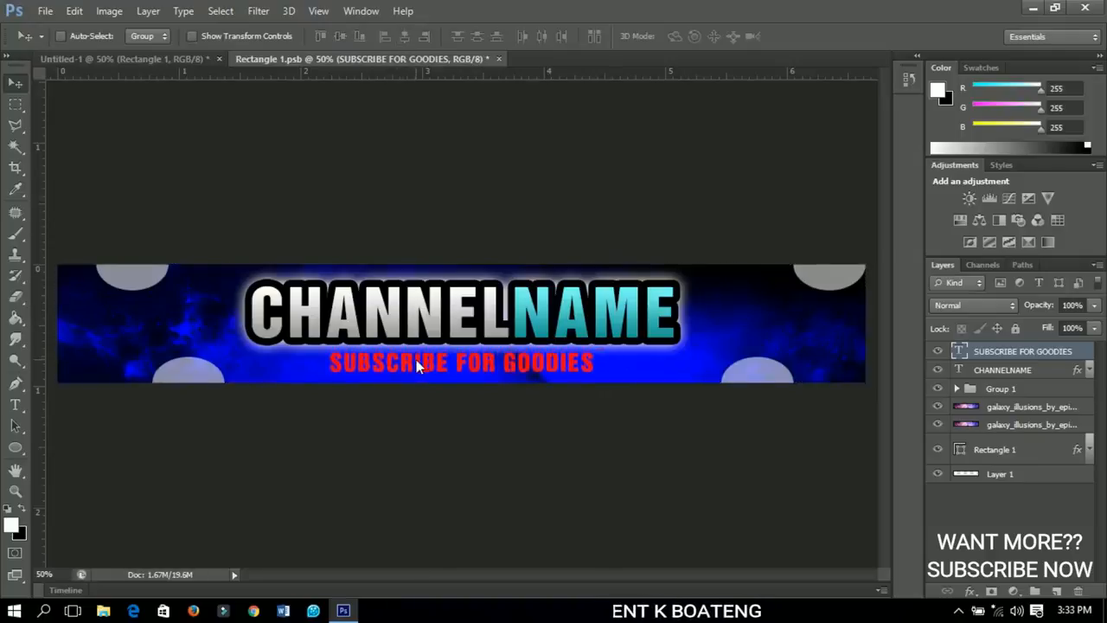
Open the layer style settings of the SUBSCRIBE FOR GOODIES text layer.
{"action": "right_click", "coordinate": [1034, 351]}
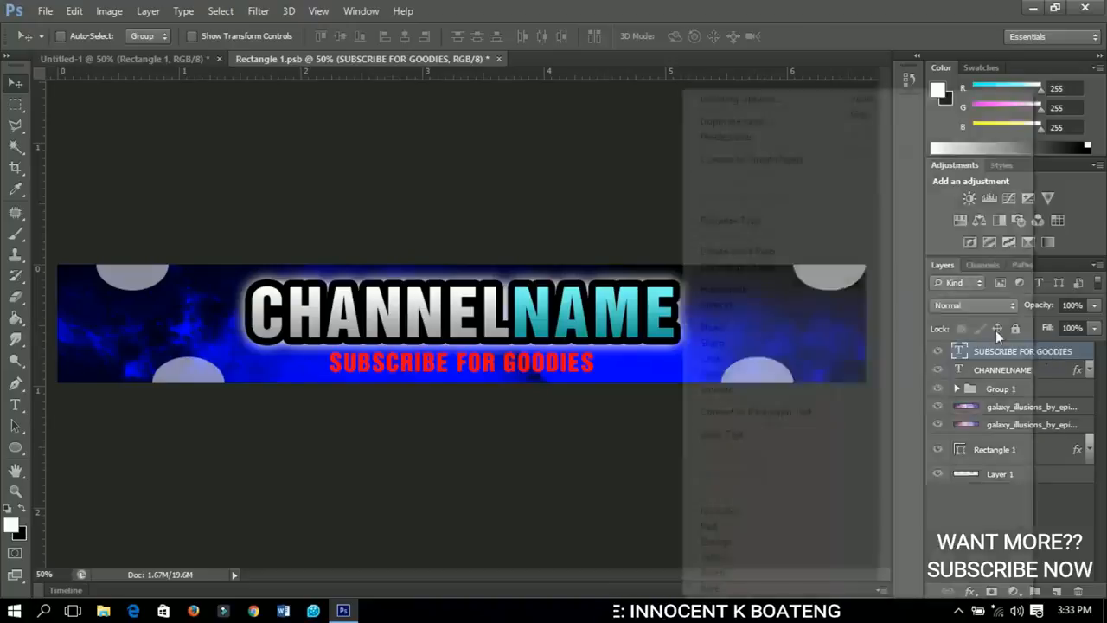
{"action": "left_click", "coordinate": [763, 100]}
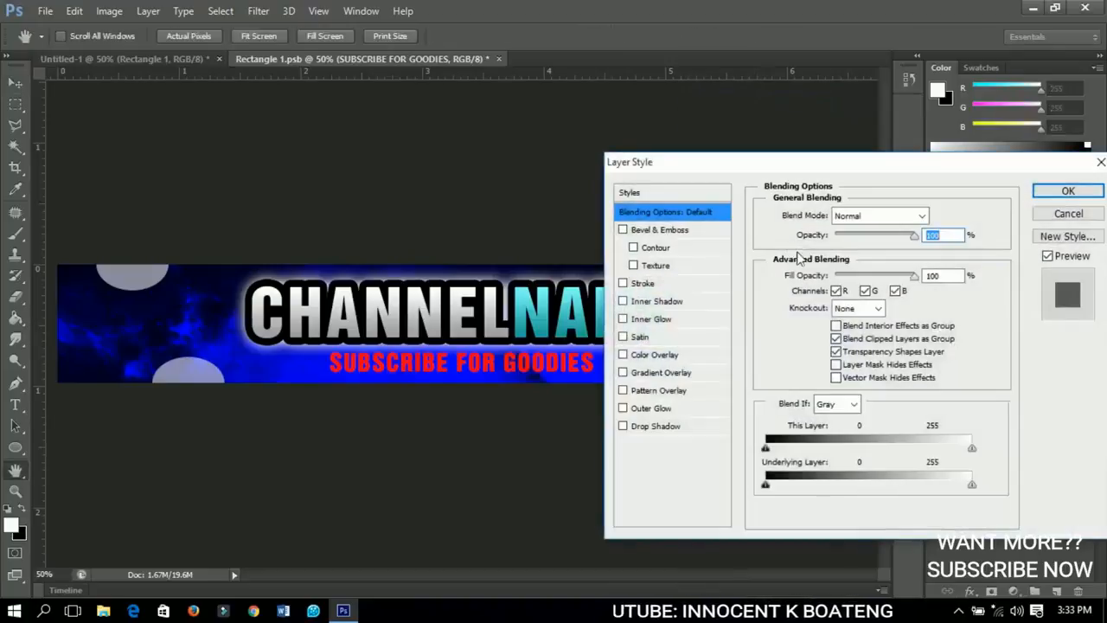